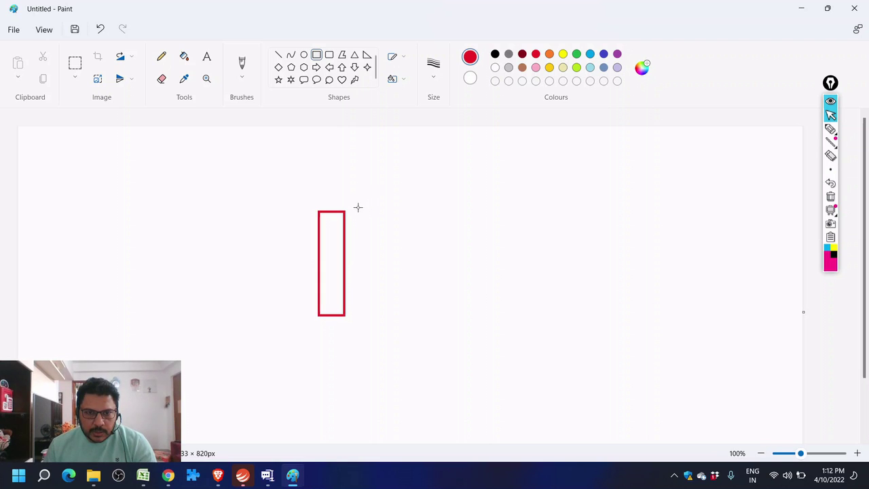
Step: Draw a green candle beside the red one and enclose both in a green box
drag(355, 210, 381, 317)
click(576, 67)
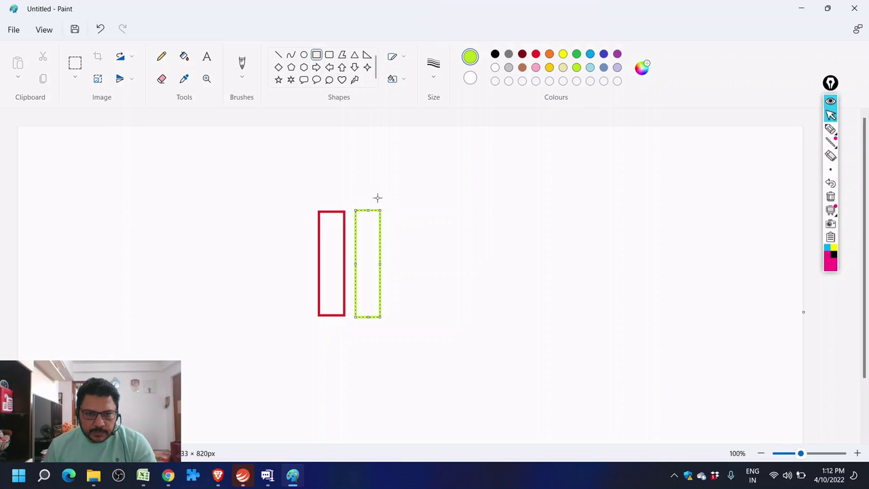
drag(393, 200, 297, 330)
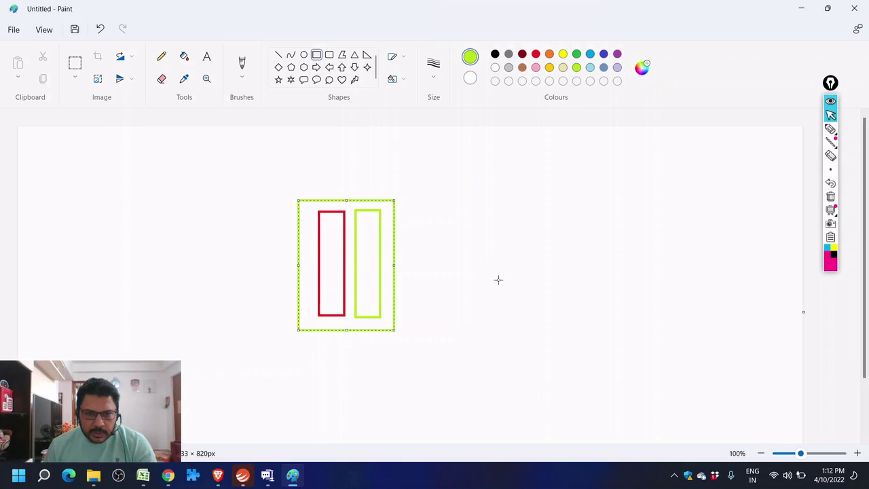
Step: Brush in Long and Bull 180 notes, top and bottom lines, and a Short label
click(241, 65)
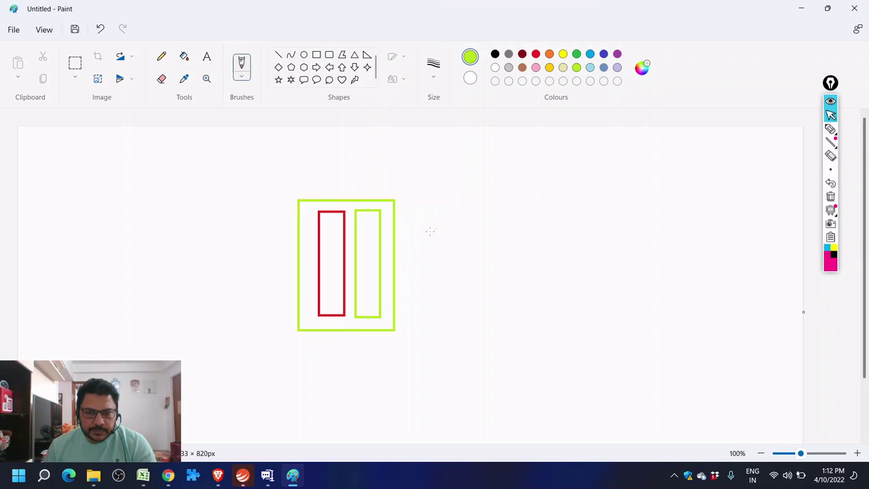
mouse_move(447, 233)
mouse_down()
mouse_move(448, 248)
mouse_move(455, 241)
mouse_move(448, 252)
mouse_move(510, 238)
mouse_up()
drag(481, 264, 483, 279)
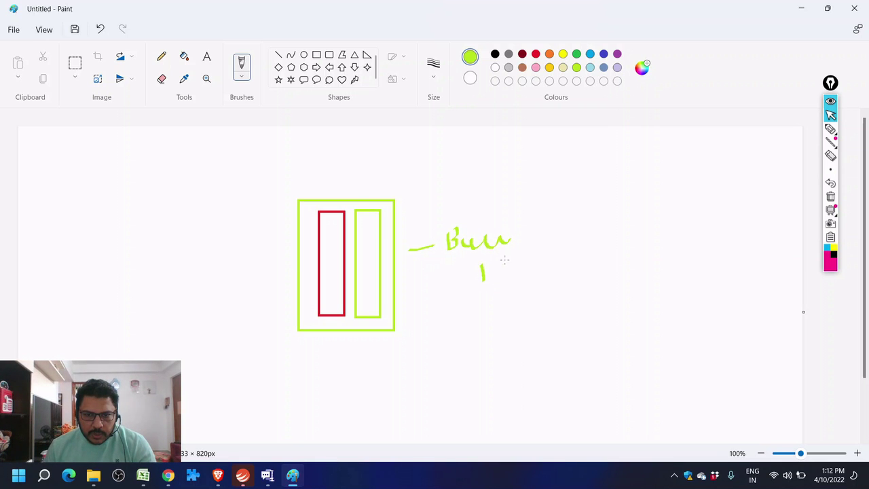
mouse_move(521, 258)
mouse_down()
mouse_move(520, 272)
mouse_move(528, 259)
mouse_up()
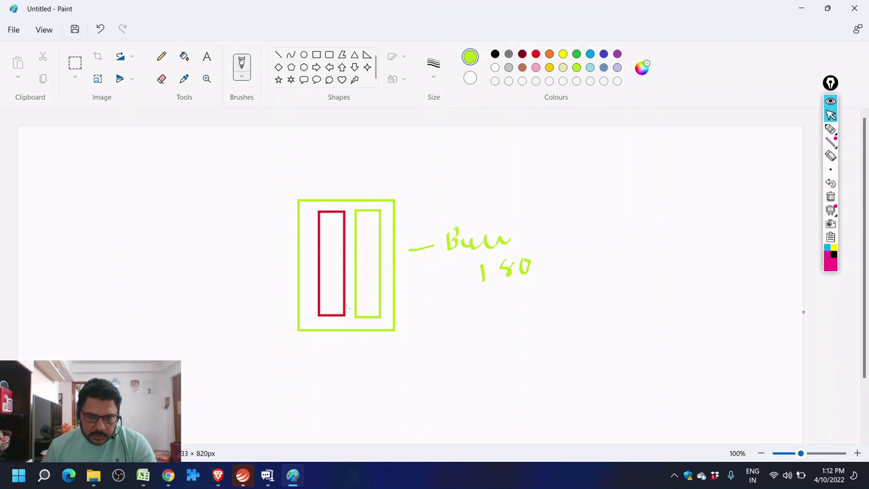
drag(309, 317, 396, 318)
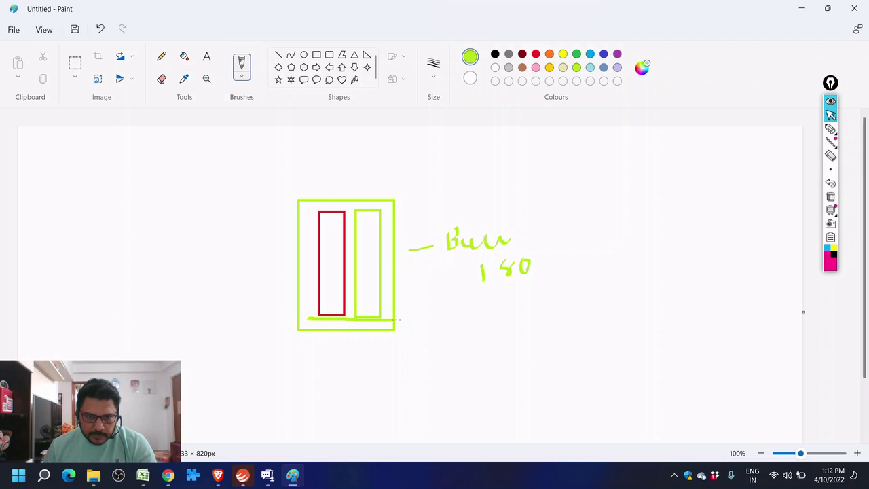
drag(302, 211, 412, 211)
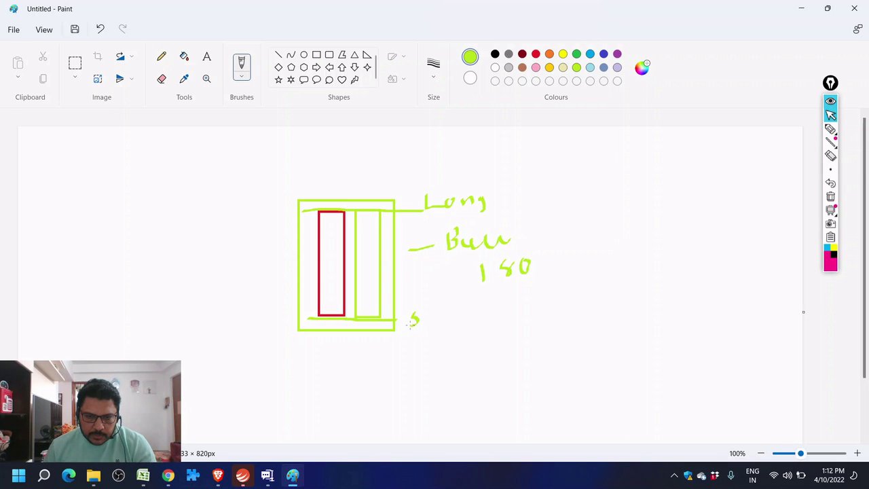
mouse_move(418, 314)
mouse_down()
mouse_move(422, 326)
mouse_move(452, 325)
mouse_up()
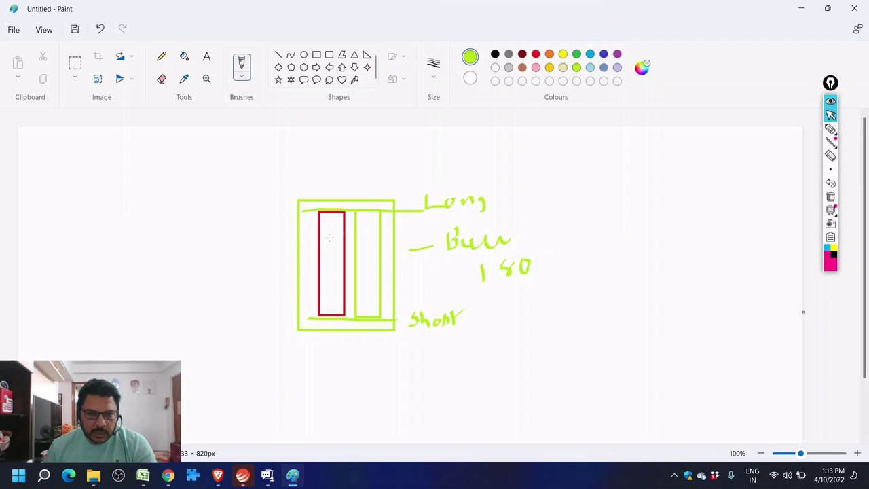
Step: Draw green and red rectangles on the left inside a red enclosing box
click(316, 54)
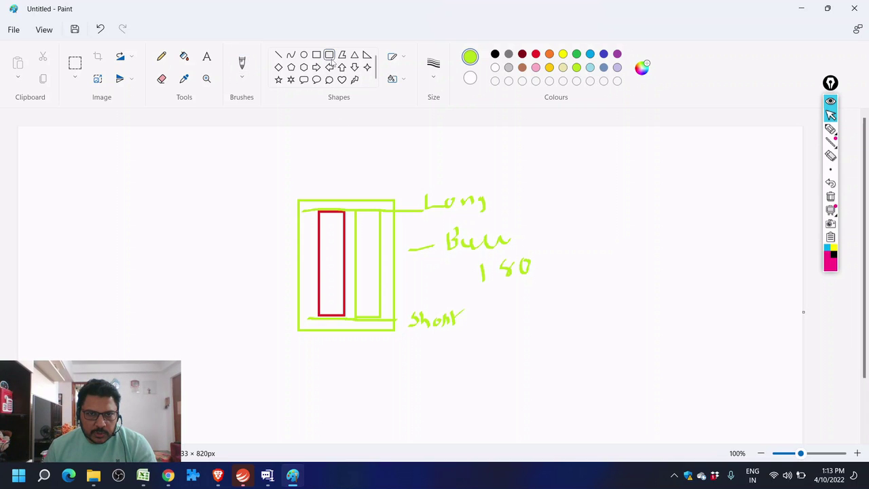
drag(96, 213, 124, 321)
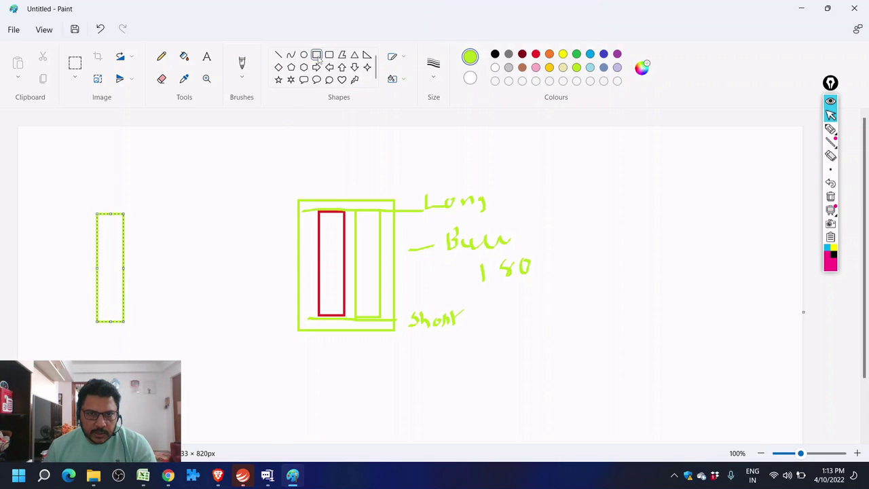
drag(142, 214, 173, 321)
click(536, 55)
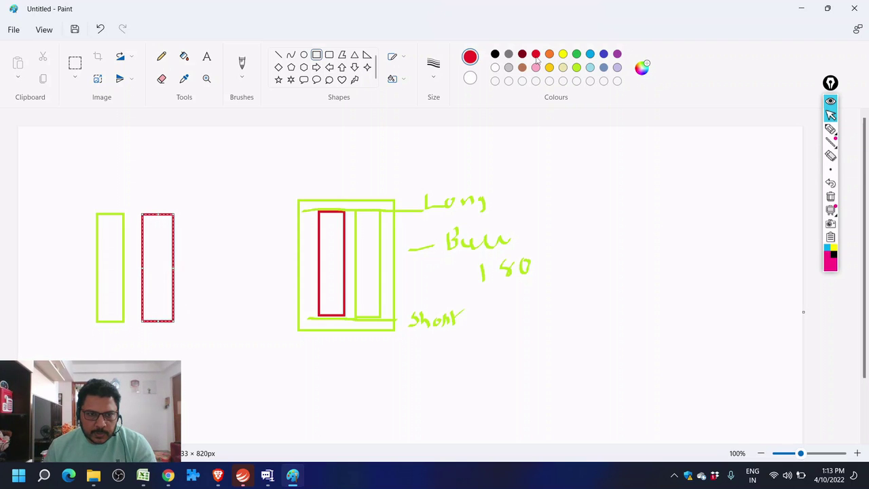
drag(73, 196, 201, 347)
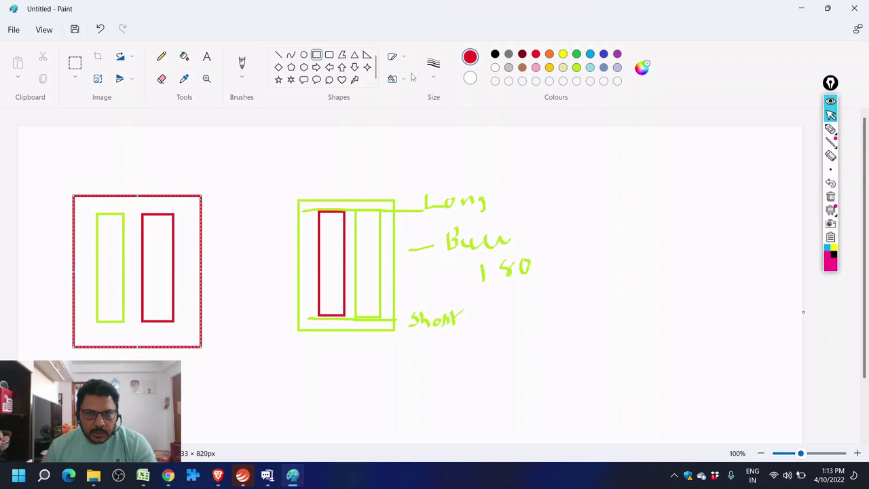
Step: Draw red lines along the left candles' bottoms and tops
click(241, 65)
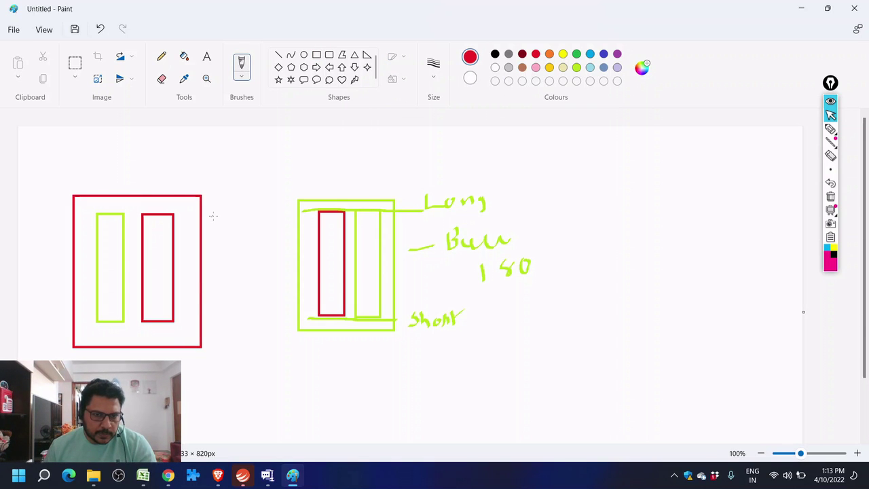
mouse_move(95, 323)
mouse_down()
mouse_move(178, 324)
mouse_move(216, 335)
mouse_move(266, 321)
mouse_move(269, 334)
mouse_move(277, 316)
mouse_up()
drag(99, 211, 239, 209)
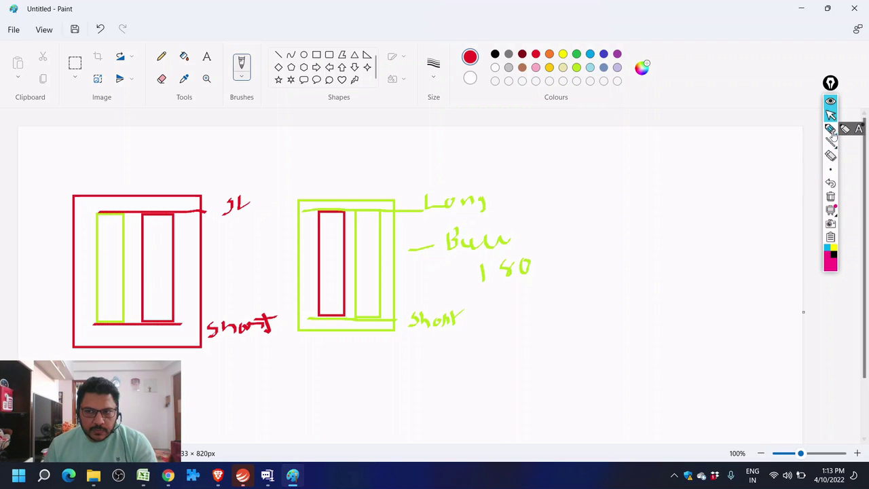
mouse_move(832, 133)
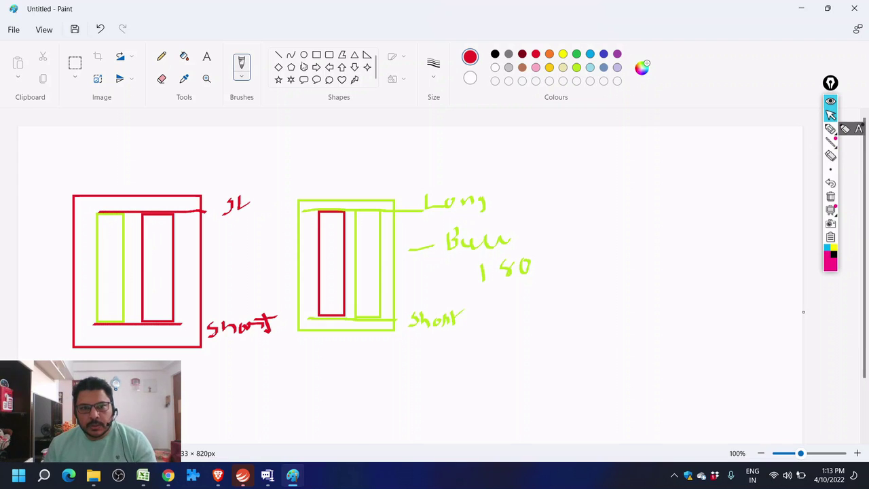
click(316, 56)
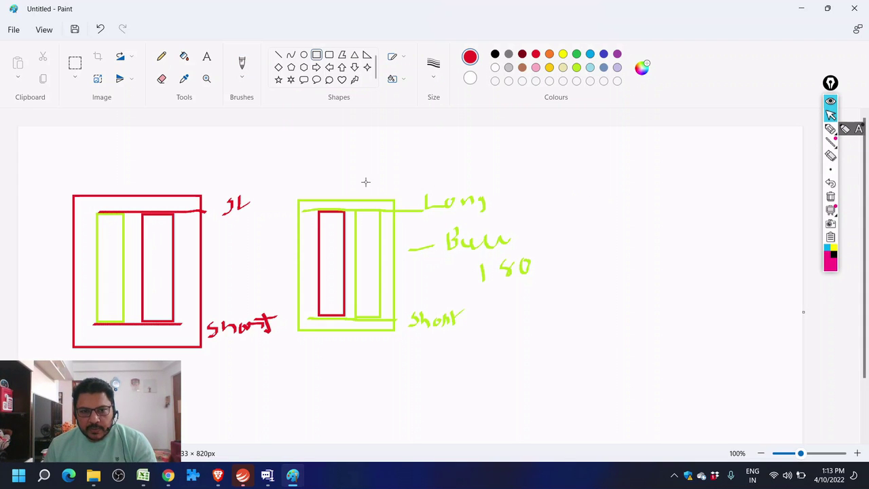
Step: Write a red 5 above the green box and draw a small green candle with a long wick on the right
click(241, 64)
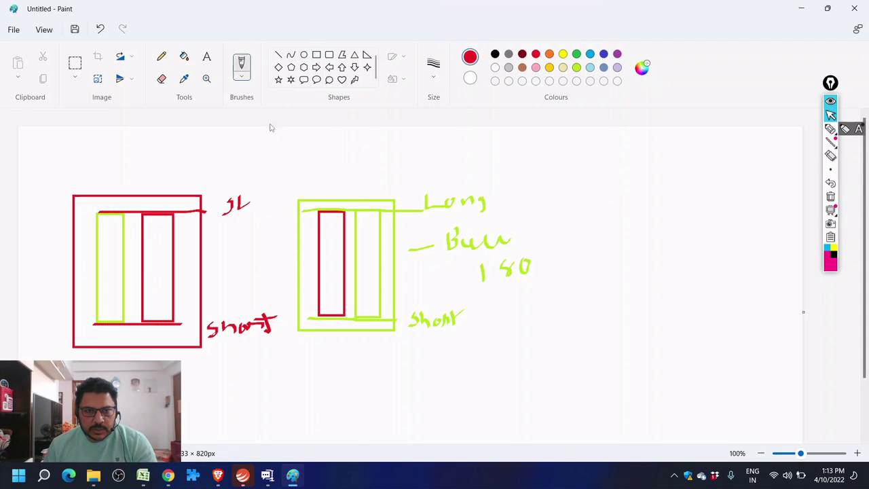
drag(331, 183, 352, 180)
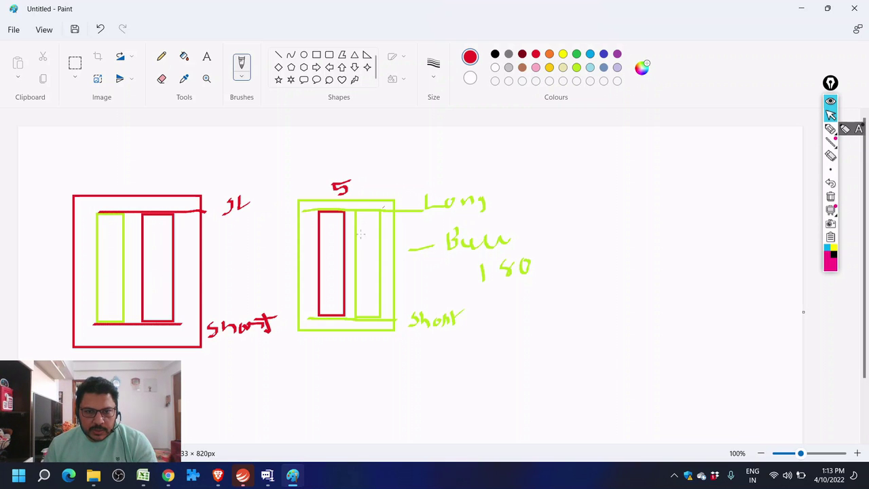
click(317, 54)
mouse_move(600, 198)
mouse_down()
mouse_move(605, 240)
mouse_move(633, 241)
mouse_up()
click(576, 55)
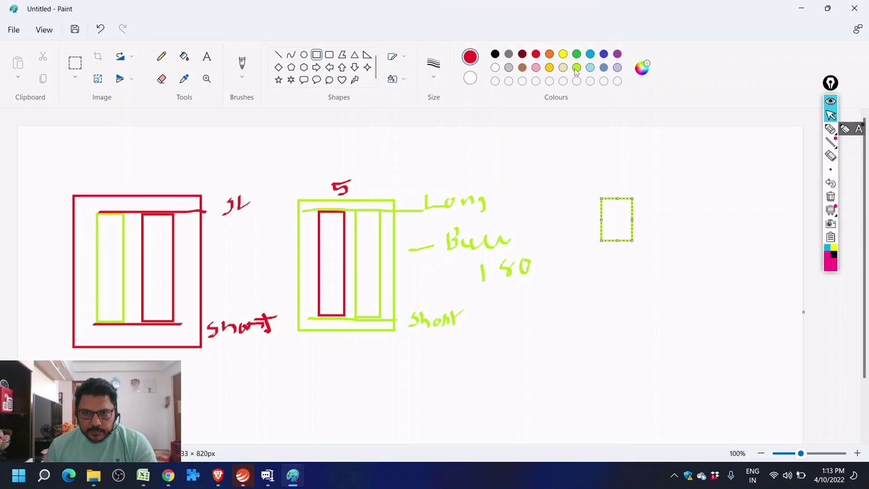
click(278, 54)
drag(614, 241, 614, 332)
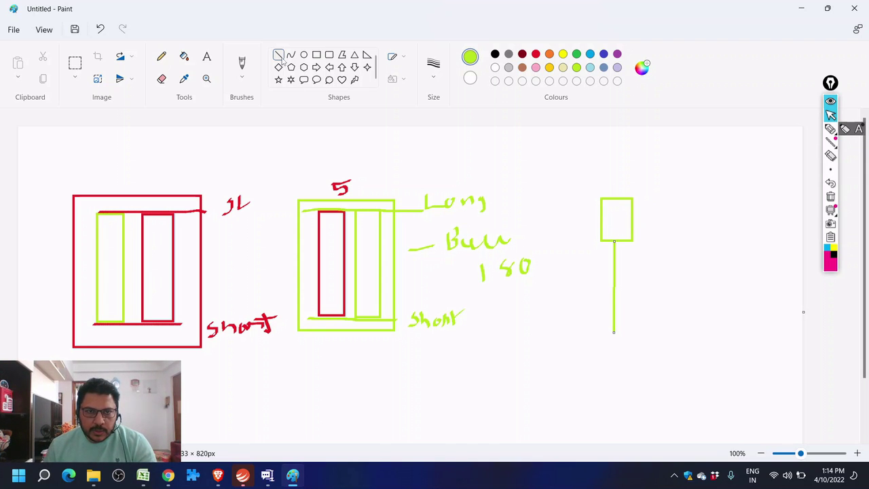
Step: Write 10 above the small candle, add a curve, down arrow and top line, then circle a Nifty 50 candle
click(244, 67)
mouse_move(606, 169)
mouse_down()
mouse_move(606, 180)
mouse_move(629, 180)
mouse_up()
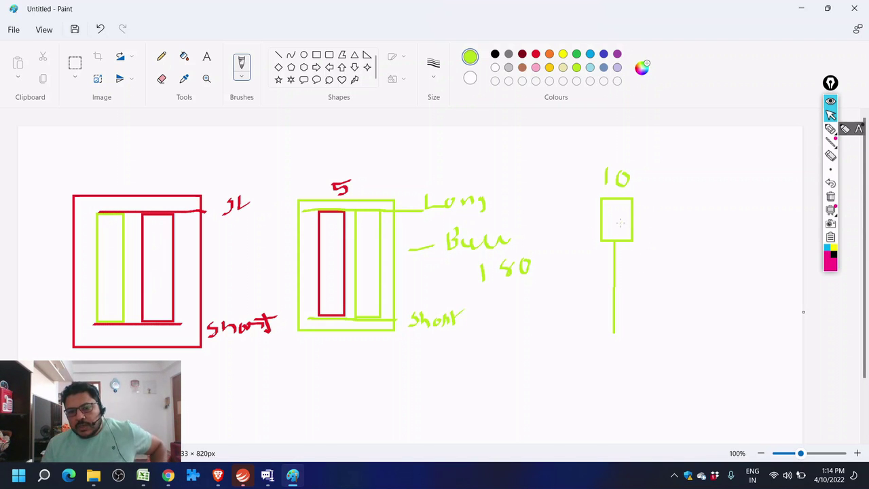
mouse_move(538, 381)
mouse_down()
mouse_move(683, 300)
mouse_move(676, 339)
mouse_move(693, 330)
mouse_up()
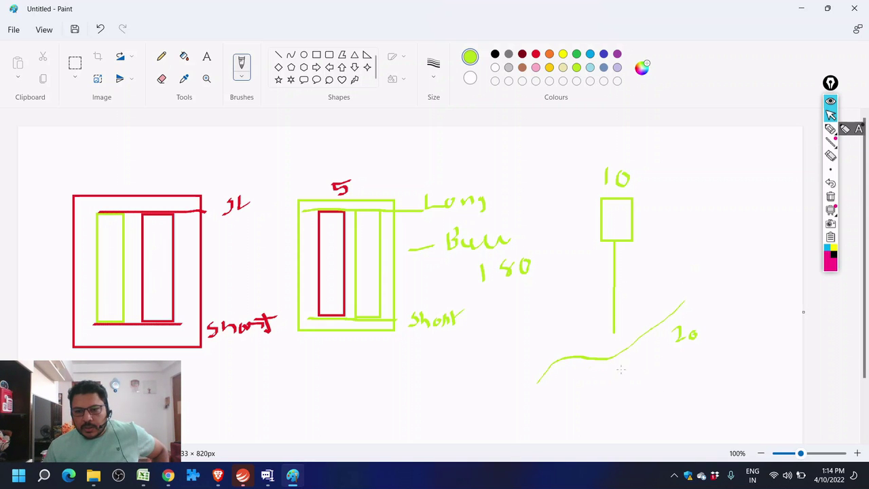
mouse_move(639, 360)
mouse_down()
mouse_move(646, 395)
mouse_move(686, 421)
mouse_move(698, 408)
mouse_up()
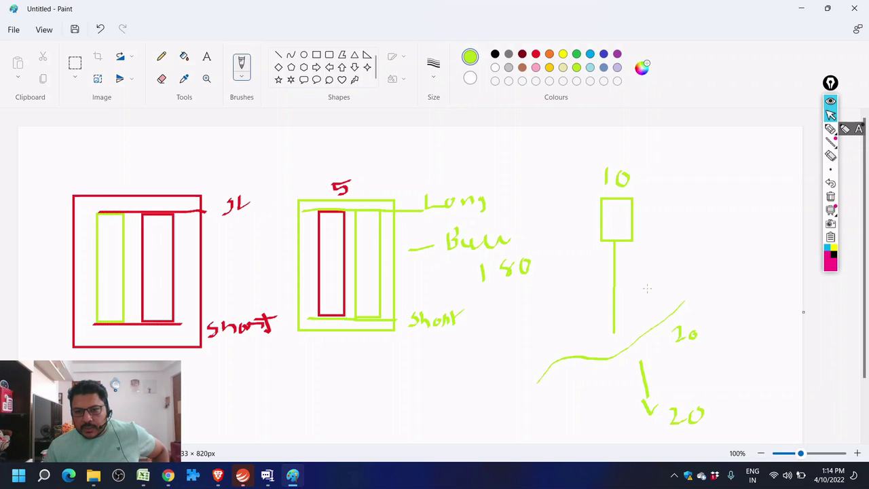
drag(570, 197, 680, 197)
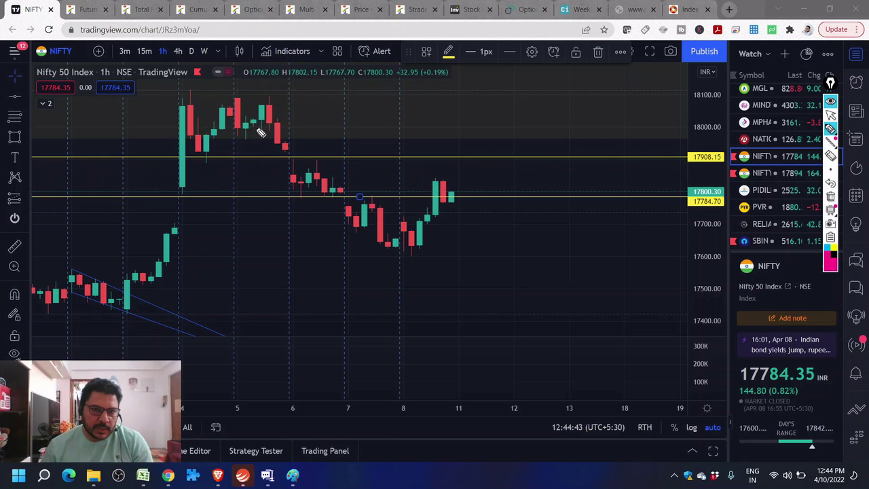
mouse_move(261, 133)
mouse_down()
mouse_move(271, 129)
mouse_move(268, 102)
mouse_move(252, 125)
mouse_move(278, 124)
mouse_move(271, 107)
mouse_move(280, 122)
mouse_move(289, 110)
mouse_move(338, 106)
mouse_move(339, 114)
mouse_move(353, 102)
mouse_up()
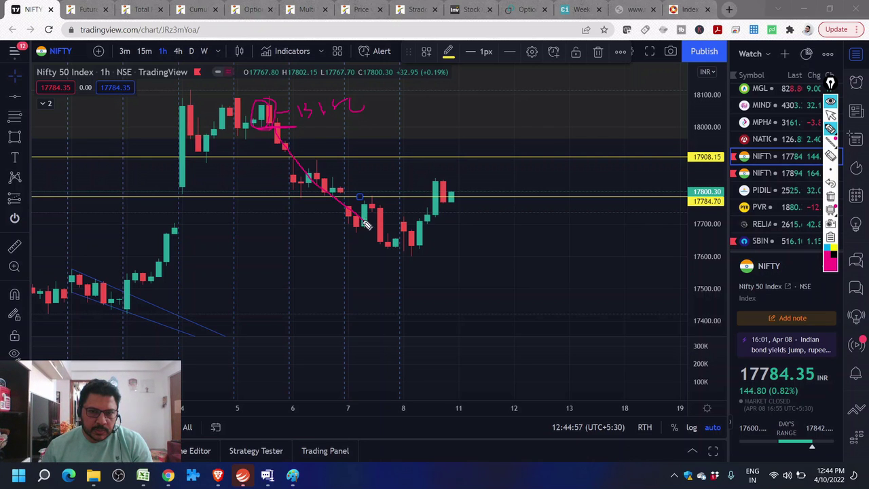
Step: Sketch and erase temporary pink marks on the Nifty 50 hourly chart, keeping only its levels and trendline
drag(394, 243, 406, 251)
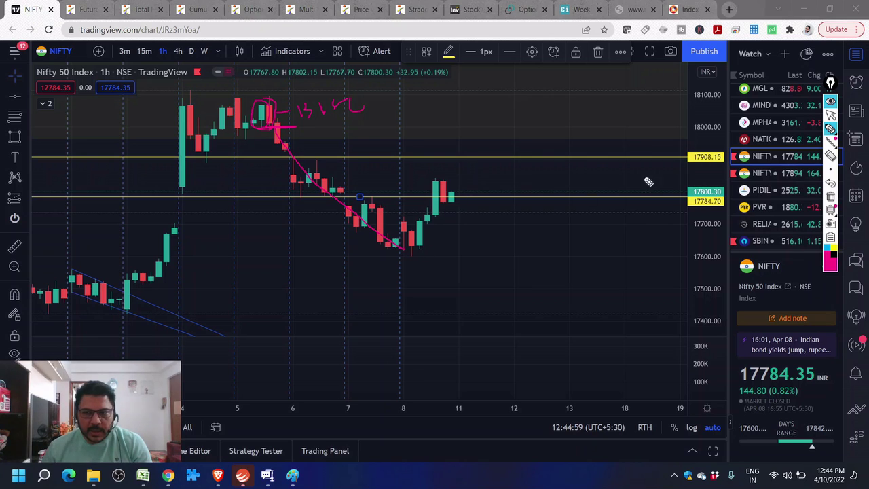
click(830, 197)
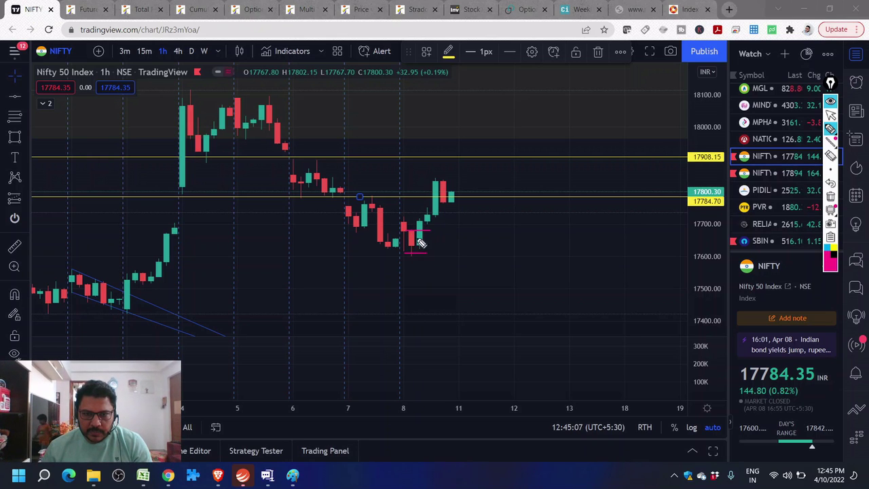
mouse_move(406, 221)
mouse_down()
mouse_move(453, 223)
mouse_move(475, 190)
mouse_up()
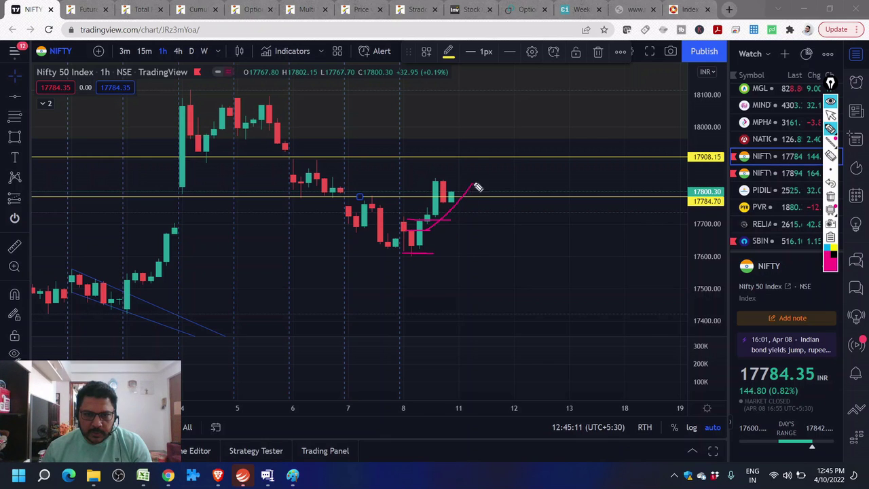
click(829, 198)
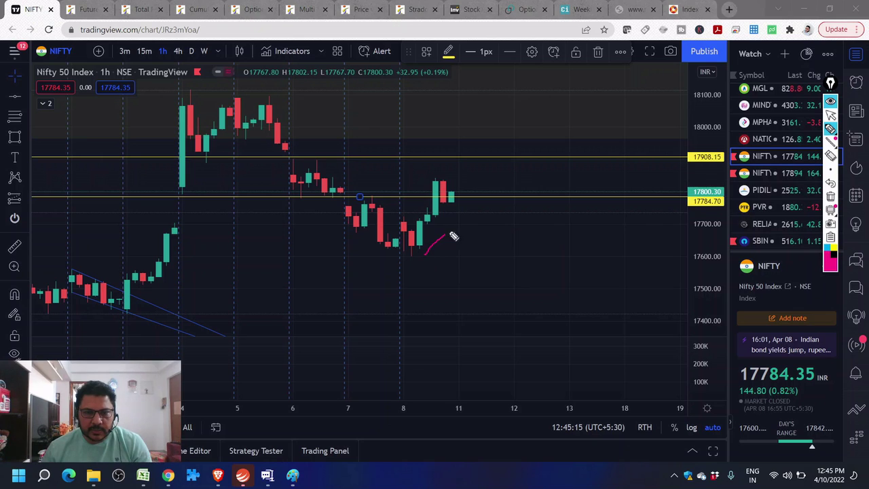
drag(475, 213, 472, 224)
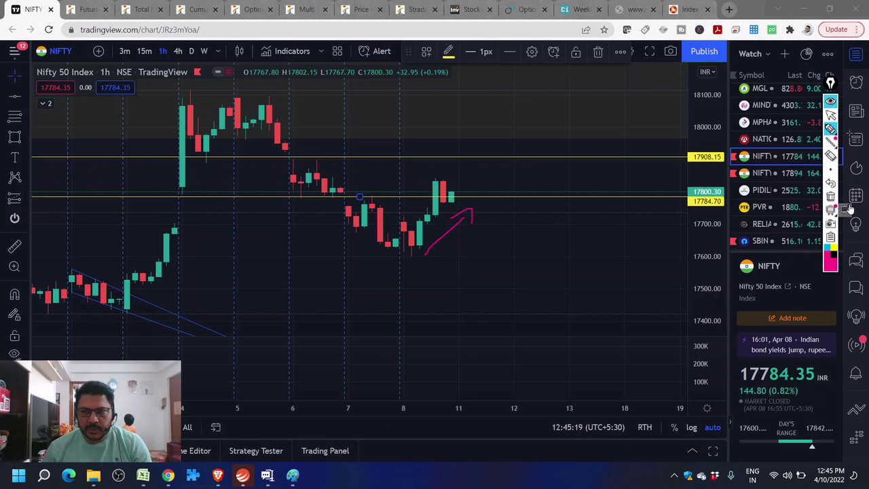
click(830, 197)
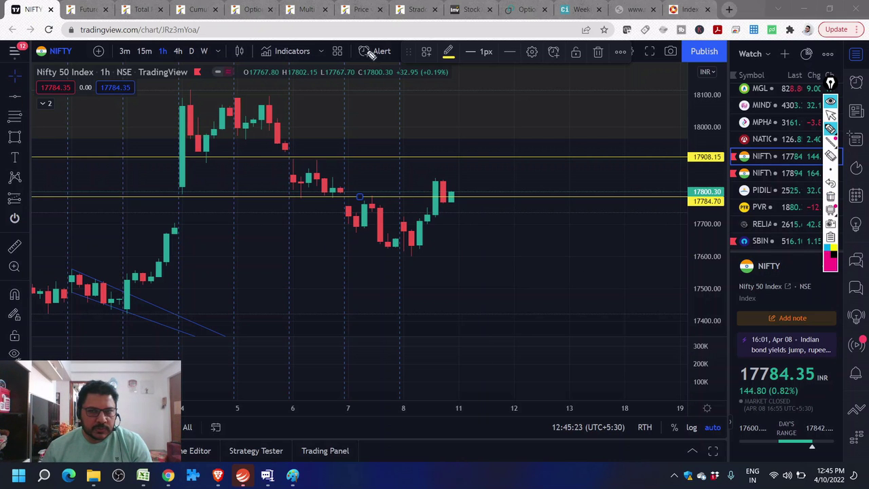
Step: Leave pen mode and zoom the Nifty 50 hourly chart out back to mid-2021
click(830, 115)
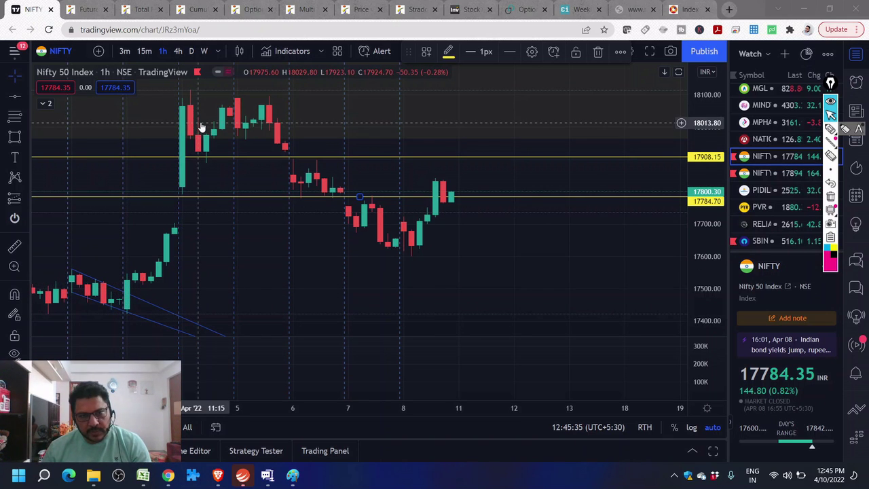
scroll(332, 297, down, 5)
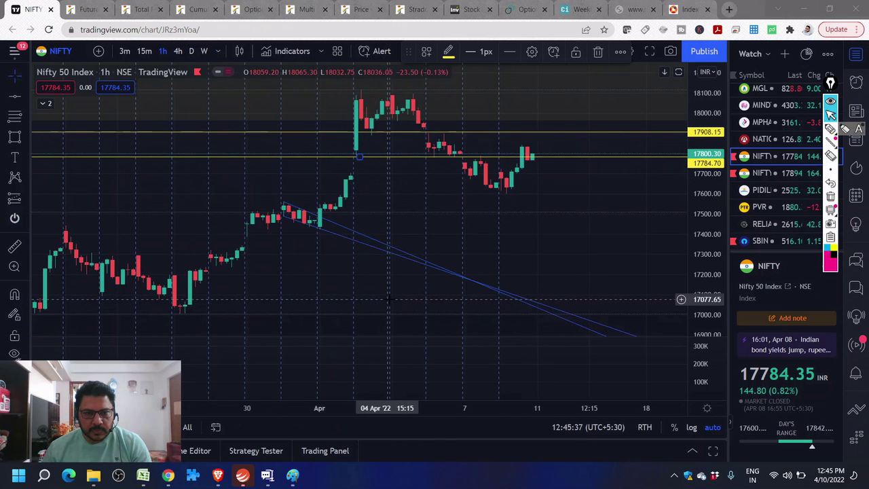
scroll(389, 299, down, 2)
scroll(389, 298, down, 2)
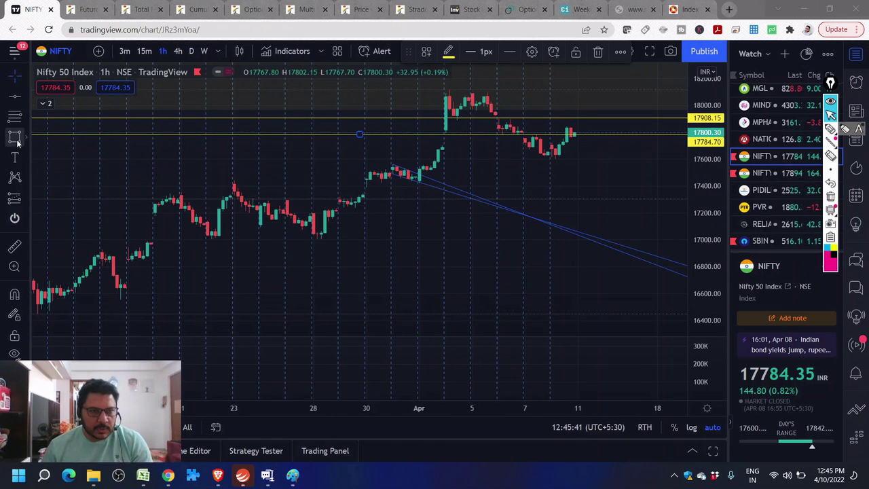
scroll(227, 289, down, 2)
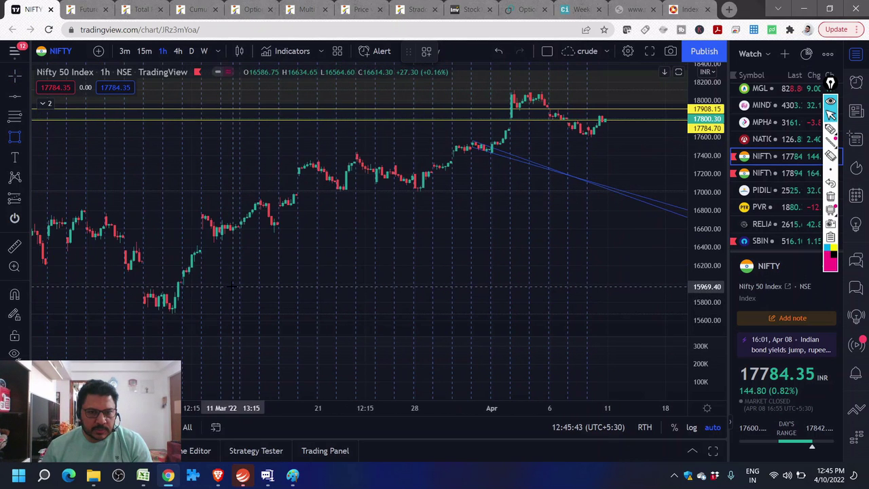
scroll(231, 286, down, 2)
scroll(230, 286, down, 1)
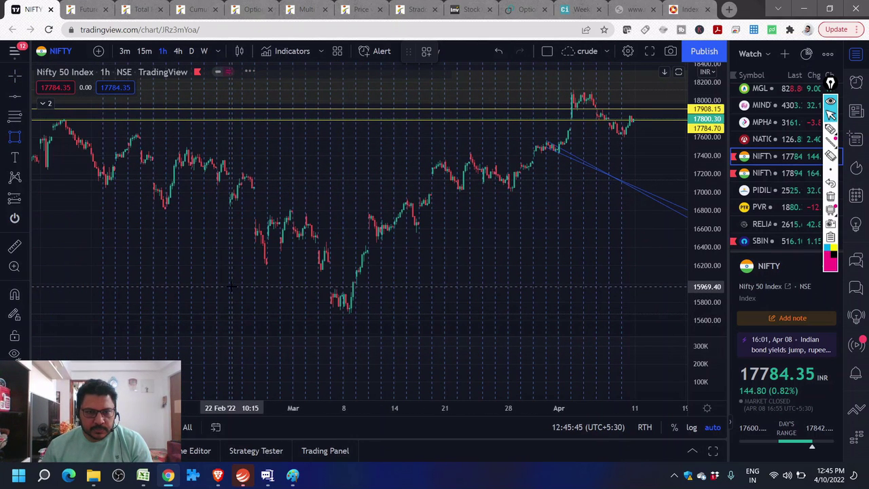
scroll(230, 286, down, 2)
scroll(231, 287, down, 2)
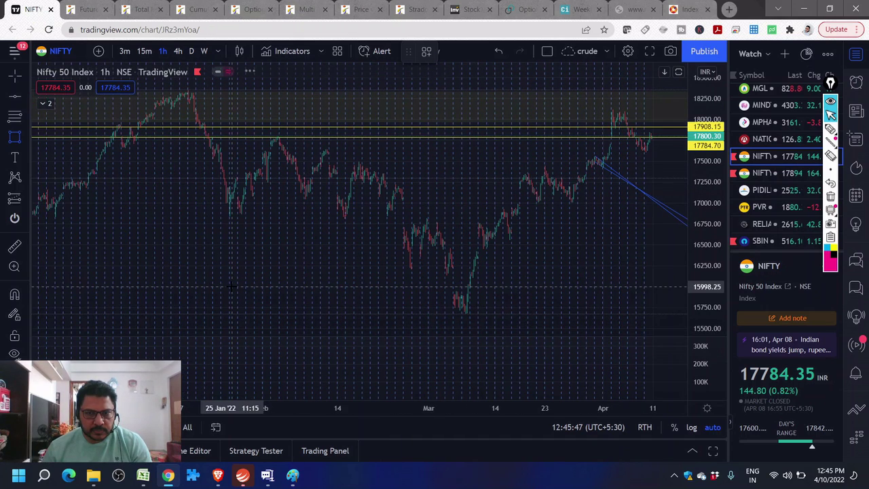
scroll(231, 287, down, 1)
scroll(230, 286, down, 1)
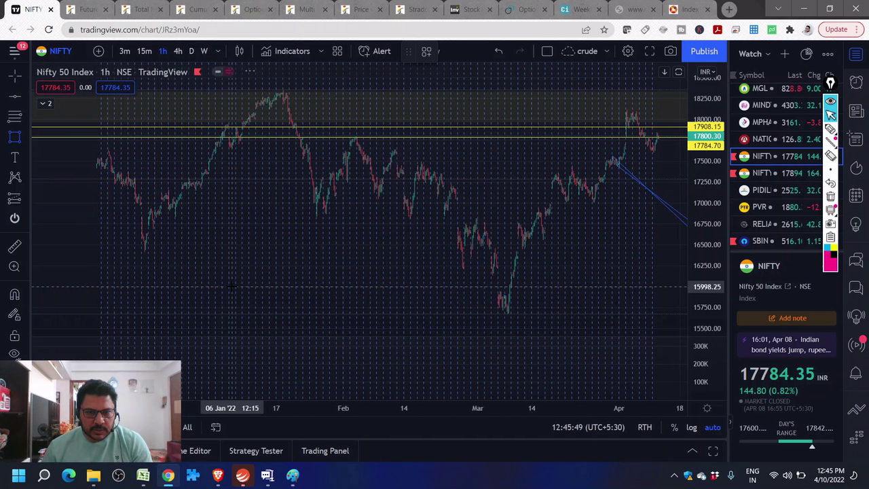
scroll(231, 286, down, 1)
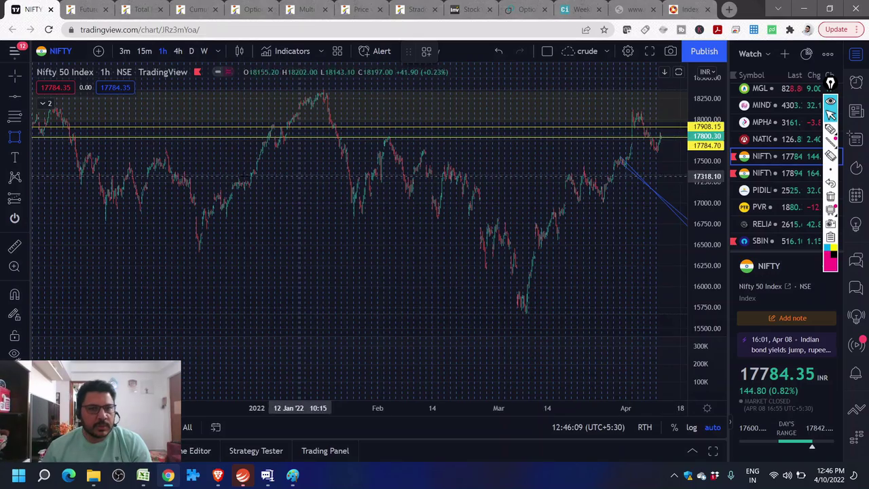
scroll(195, 182, down, 3)
scroll(337, 211, down, 3)
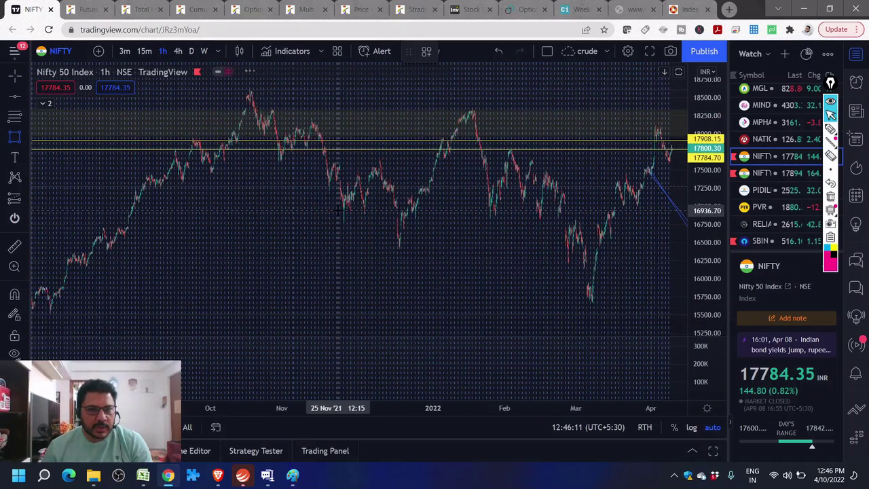
scroll(337, 210, down, 3)
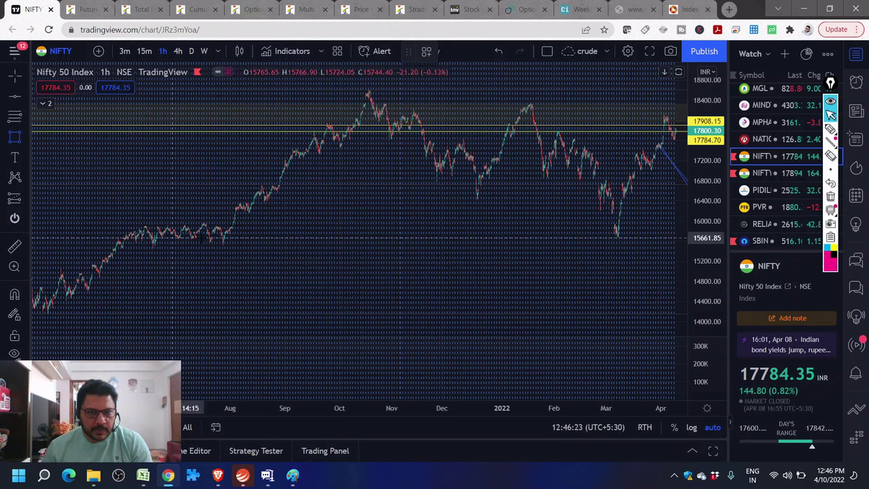
Step: Switch the Nifty 50 chart to daily candles and zoom into January–April 2022
click(191, 51)
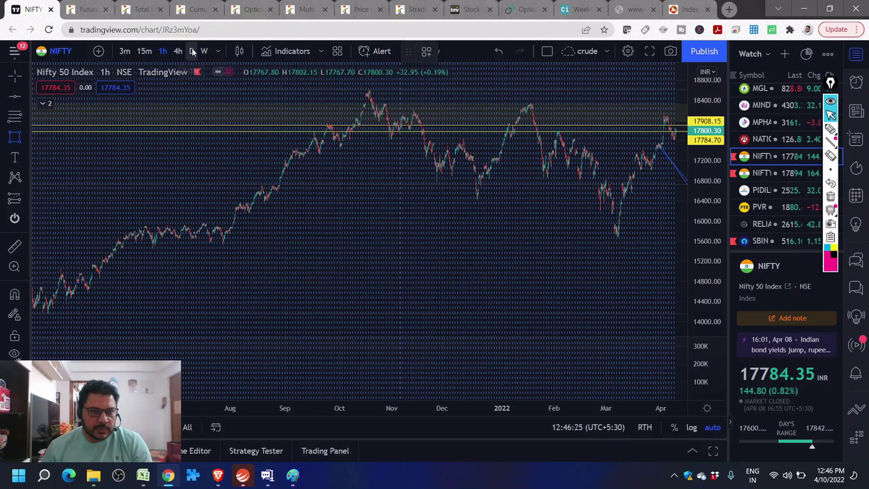
scroll(513, 286, up, 5)
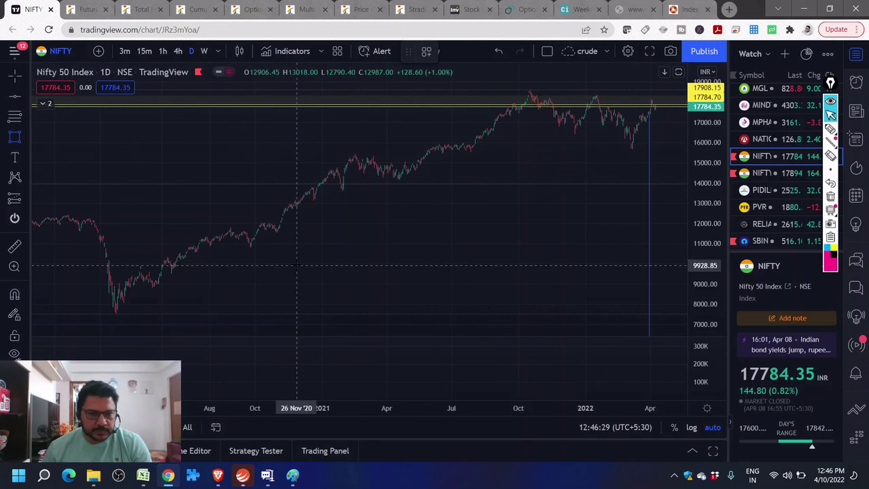
scroll(302, 267, up, 5)
scroll(302, 266, up, 5)
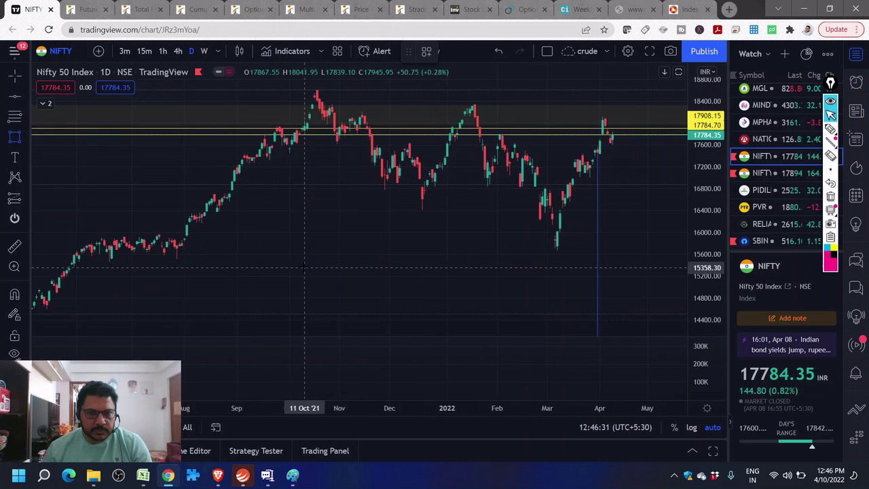
scroll(302, 267, up, 3)
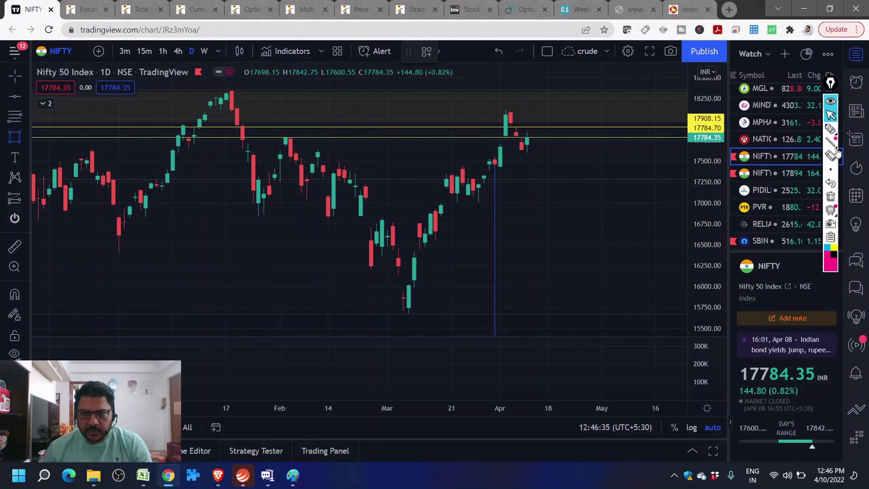
Step: Mark the March low with SL and a few horizontal levels in pink, then erase them
click(830, 129)
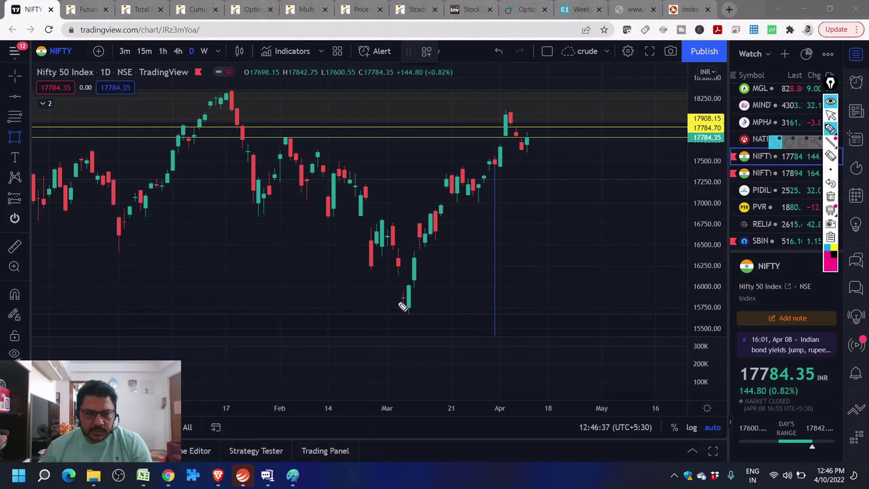
mouse_move(420, 311)
mouse_down()
mouse_move(422, 290)
mouse_move(435, 279)
mouse_up()
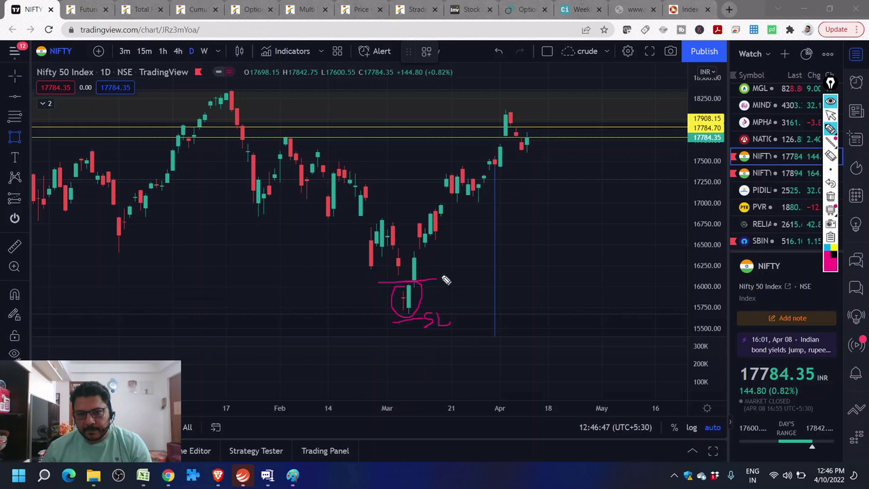
mouse_move(438, 279)
mouse_down()
mouse_move(456, 275)
mouse_move(441, 251)
mouse_move(497, 197)
mouse_up()
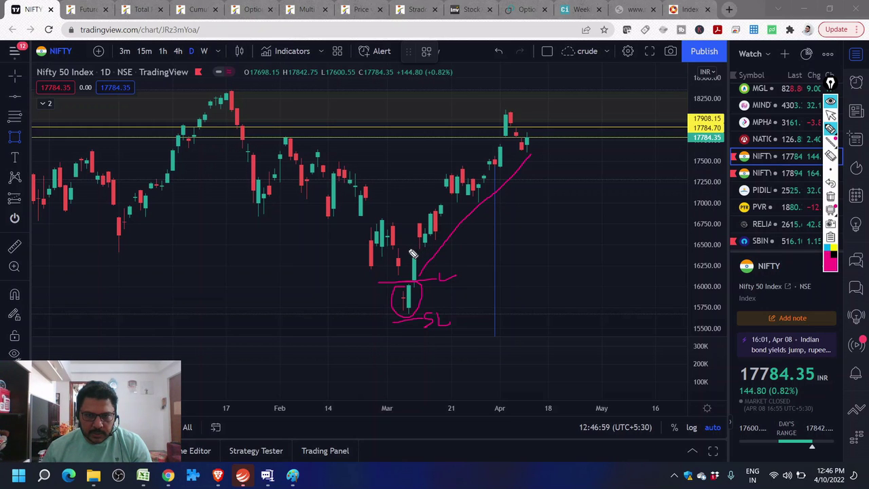
drag(466, 202, 489, 202)
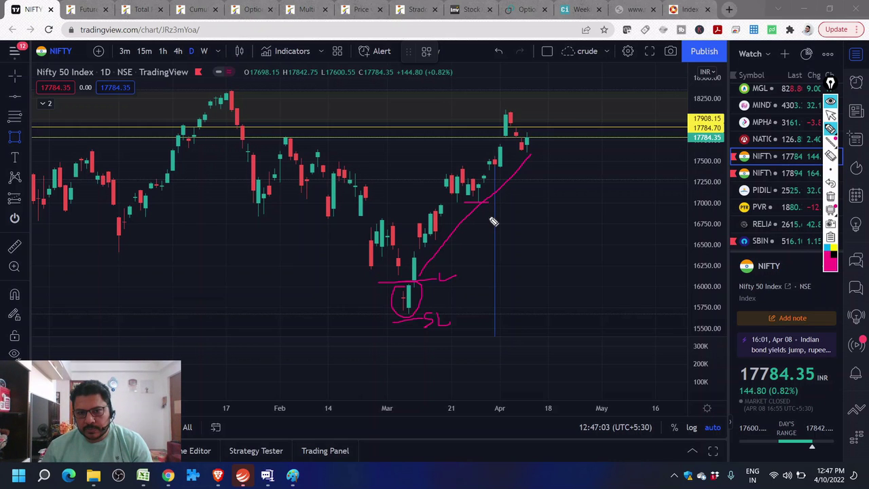
drag(440, 170, 494, 167)
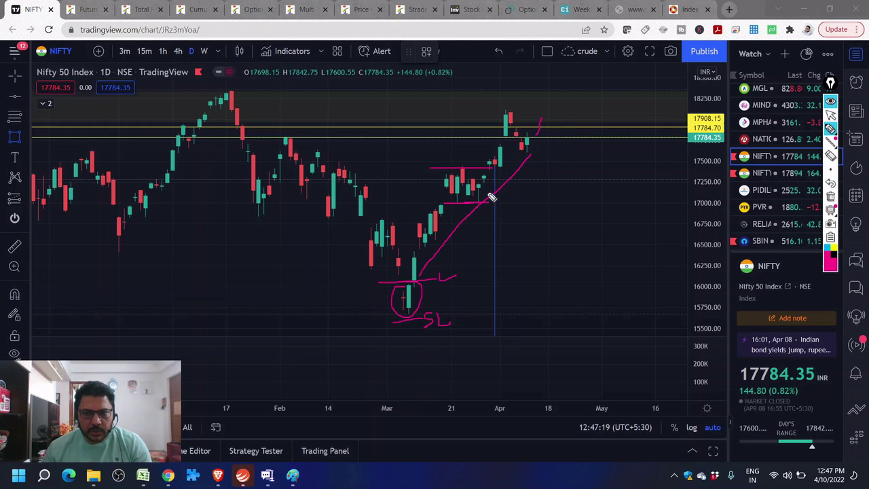
drag(515, 158, 555, 156)
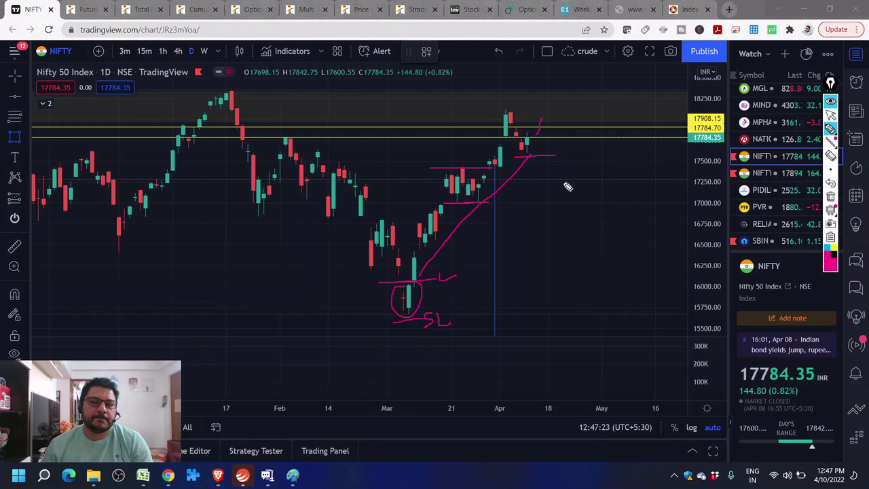
click(830, 196)
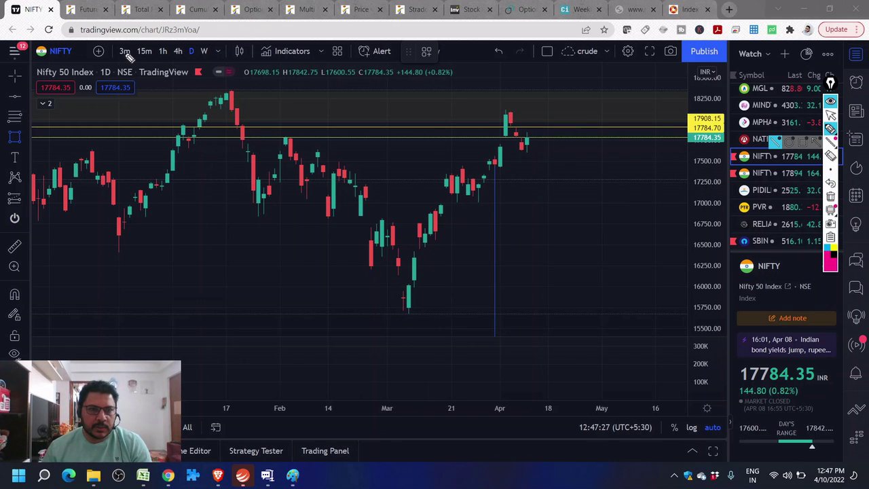
Step: Leave marker mode and return the Nifty 50 chart to hourly candles
click(830, 115)
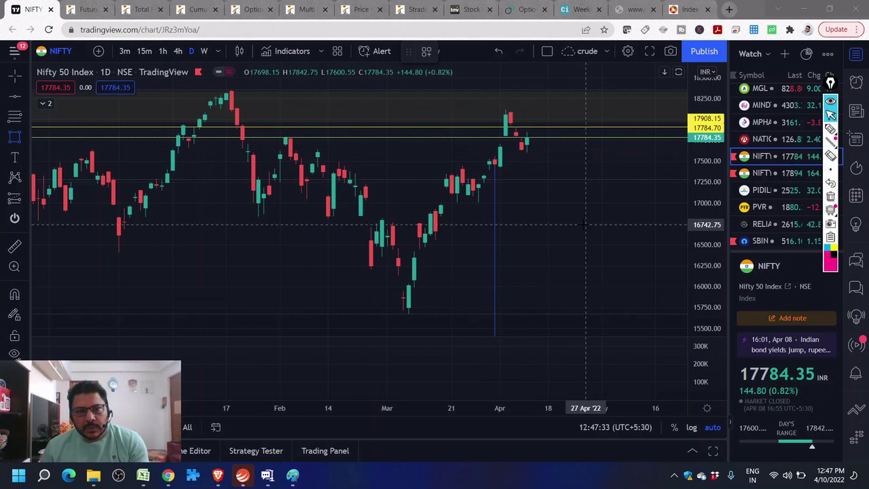
scroll(590, 217, down, 3)
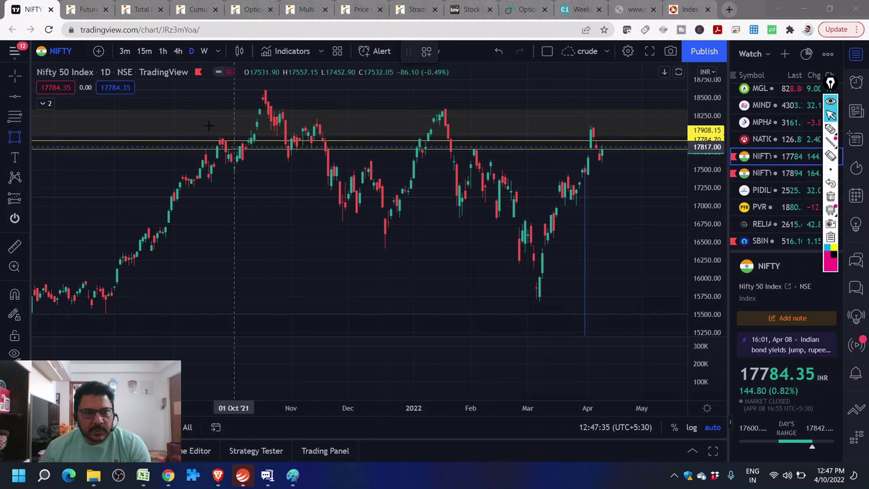
click(163, 51)
scroll(616, 271, up, 5)
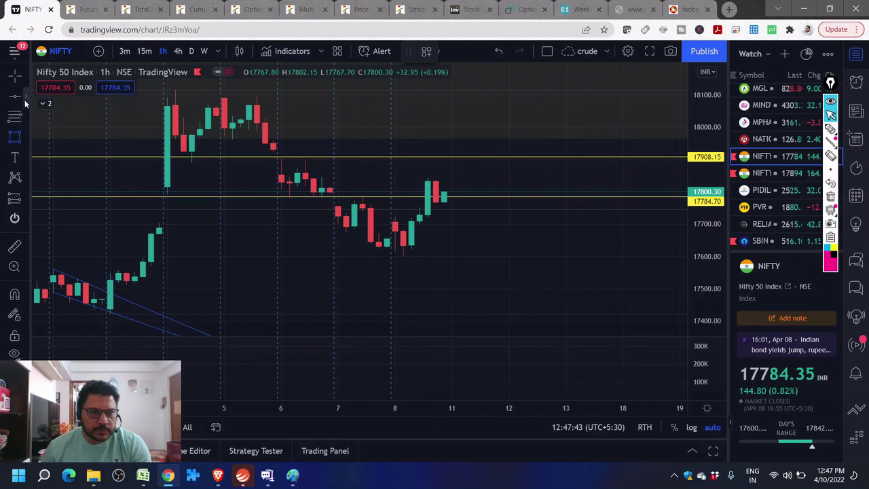
Step: Draw a rectangle zone above 17908.15 over the recent candles, then delete it
click(25, 136)
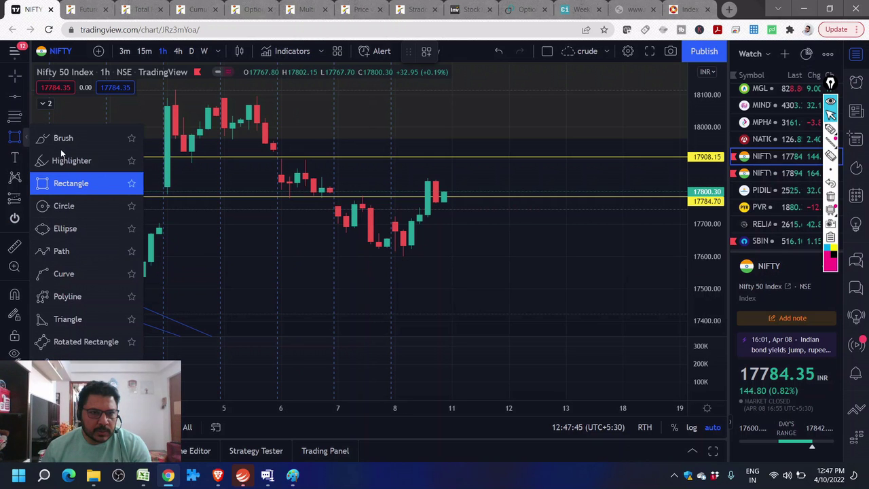
click(336, 136)
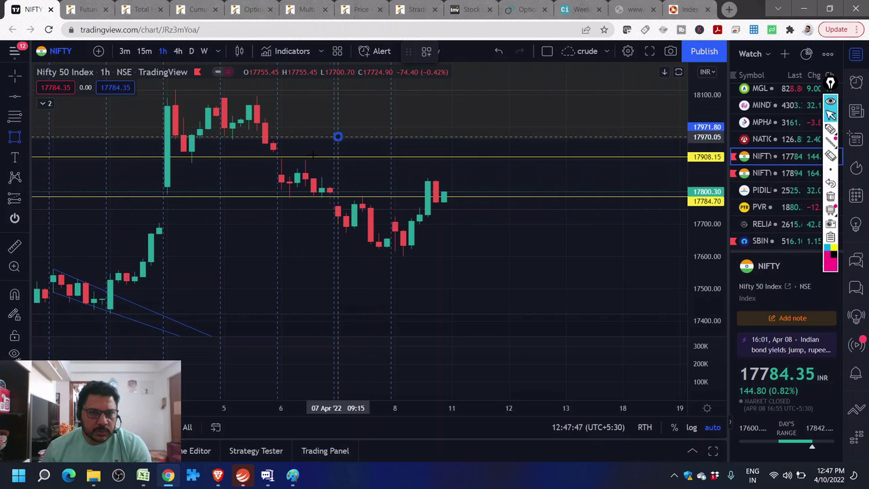
click(134, 95)
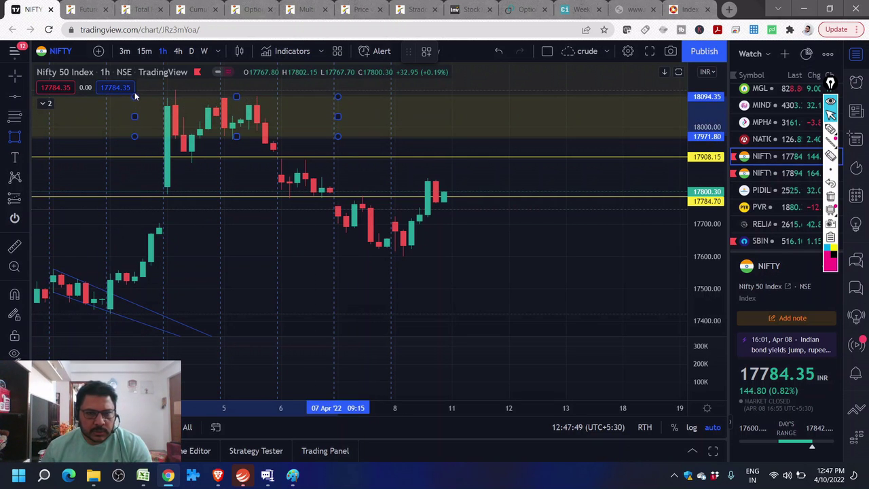
key(shift+Escape)
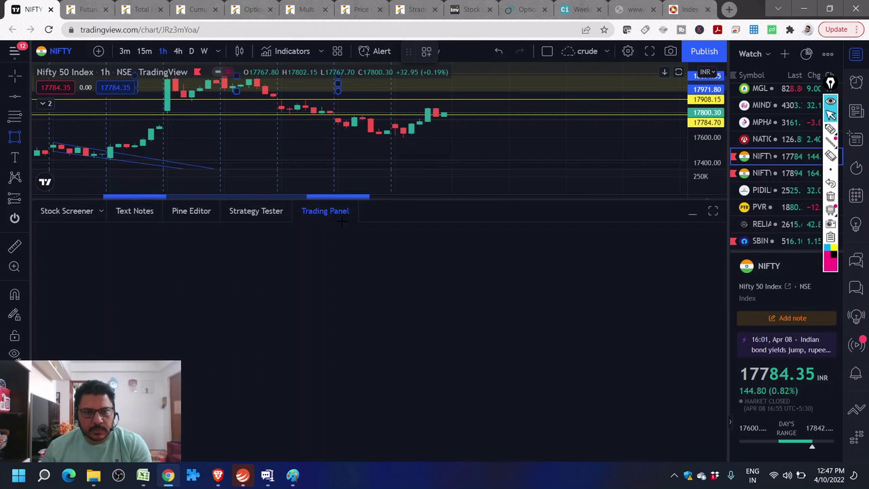
click(692, 213)
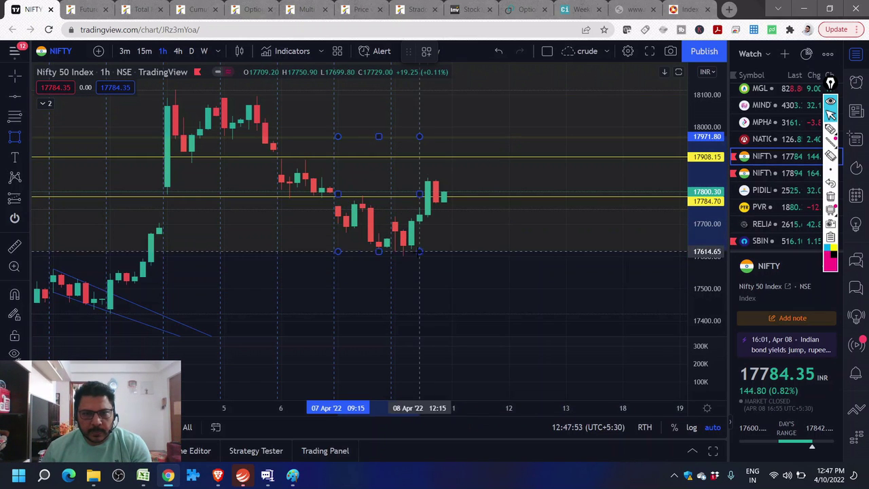
drag(460, 286, 459, 271)
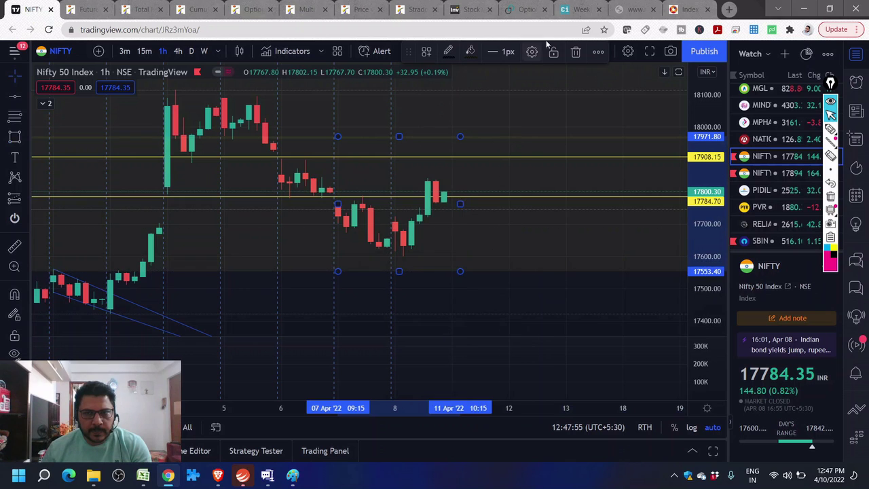
click(575, 53)
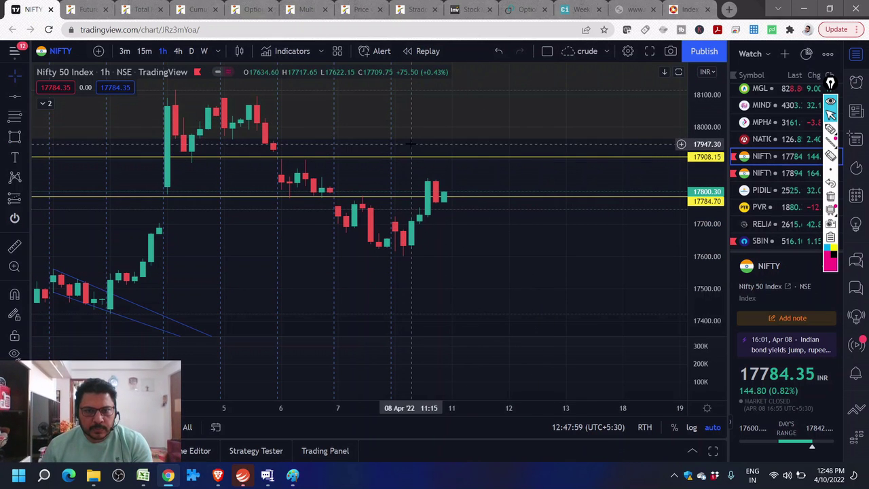
Step: Remove all remaining drawings from the chart with Ctrl+Alt+H
scroll(402, 106, down, 3)
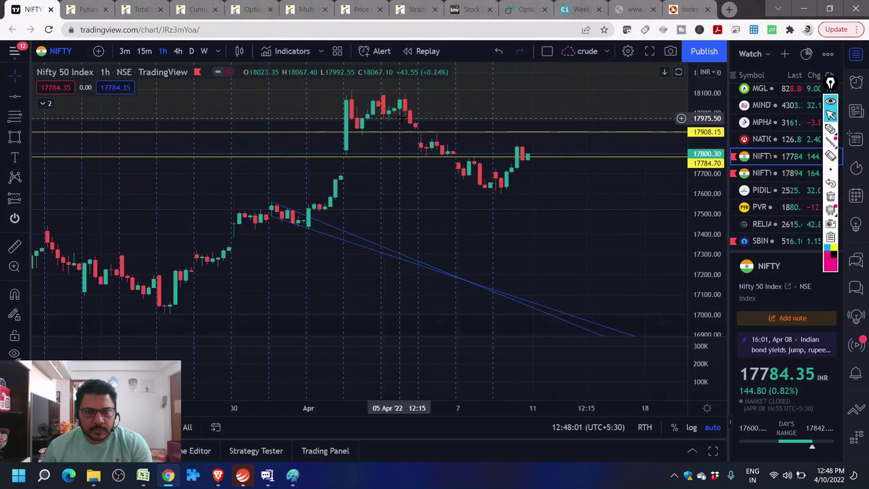
scroll(340, 126, down, 4)
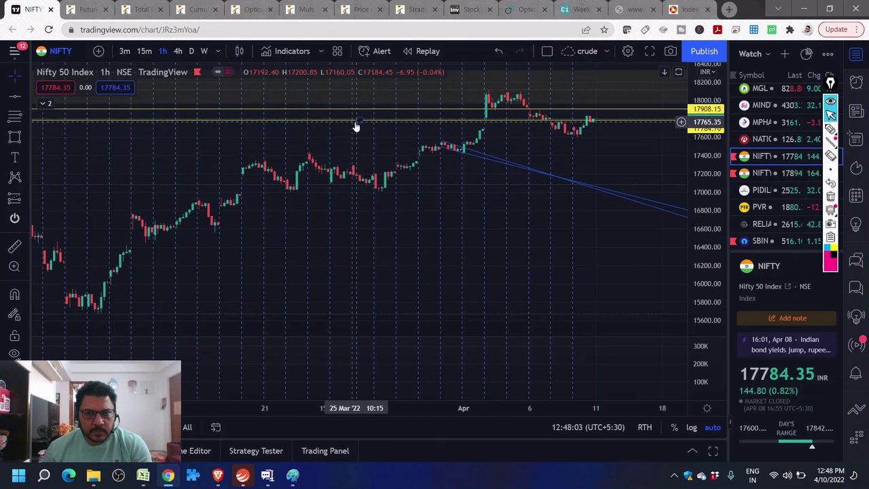
scroll(420, 159, up, 5)
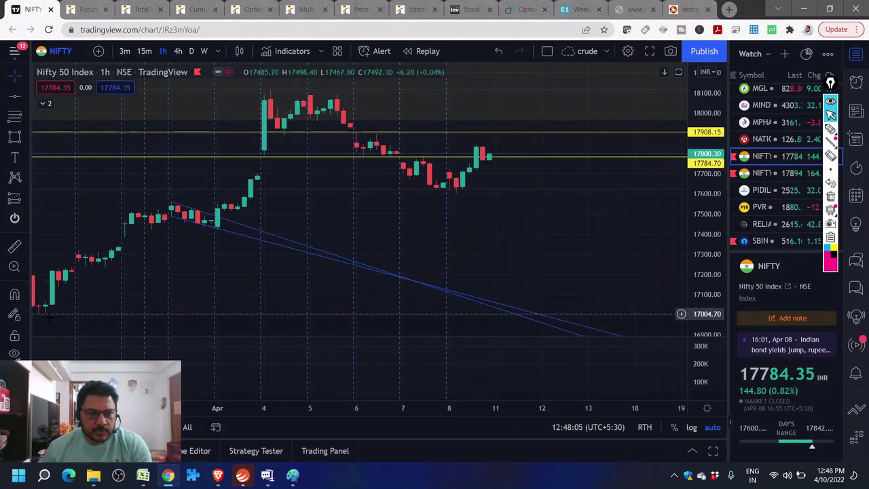
key(ctrl+alt+h)
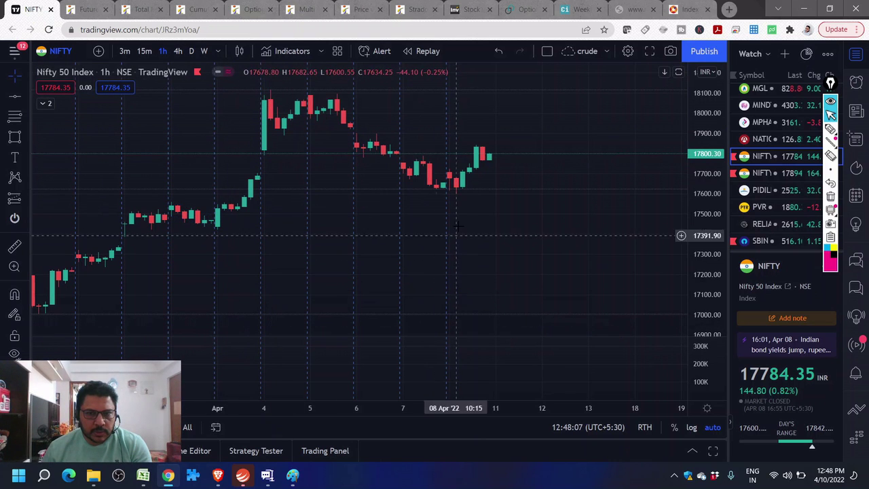
Step: Add horizontal level lines at 18115.75, 18068.05, 17818.35 and 17703.30
click(16, 98)
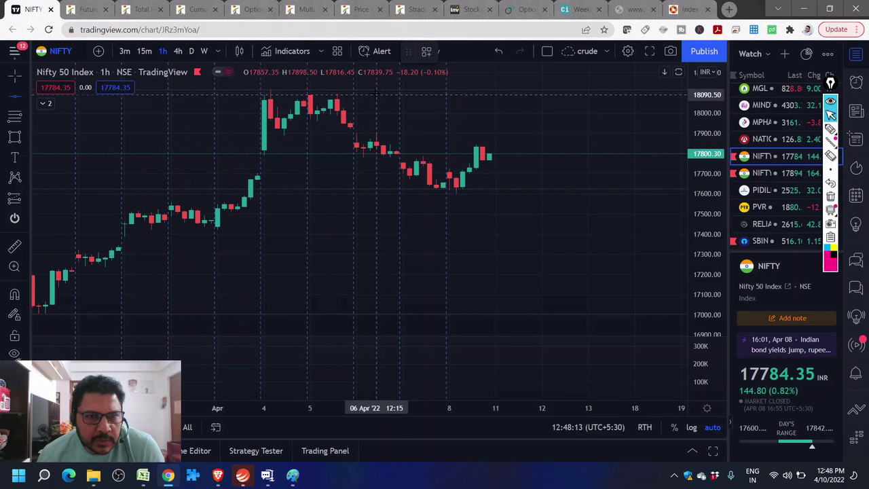
click(359, 90)
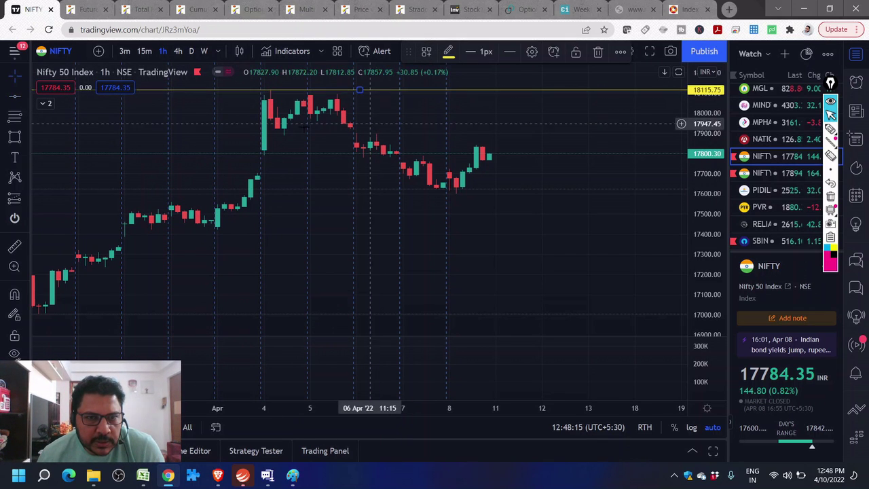
click(10, 98)
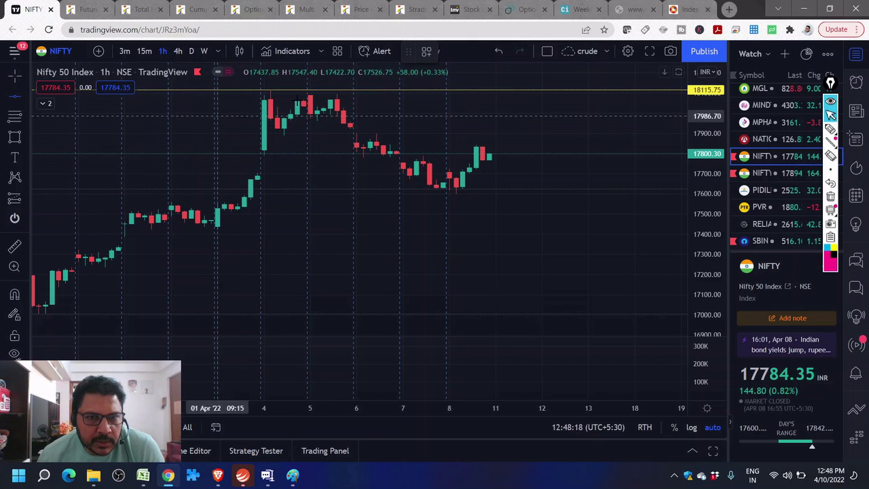
click(359, 101)
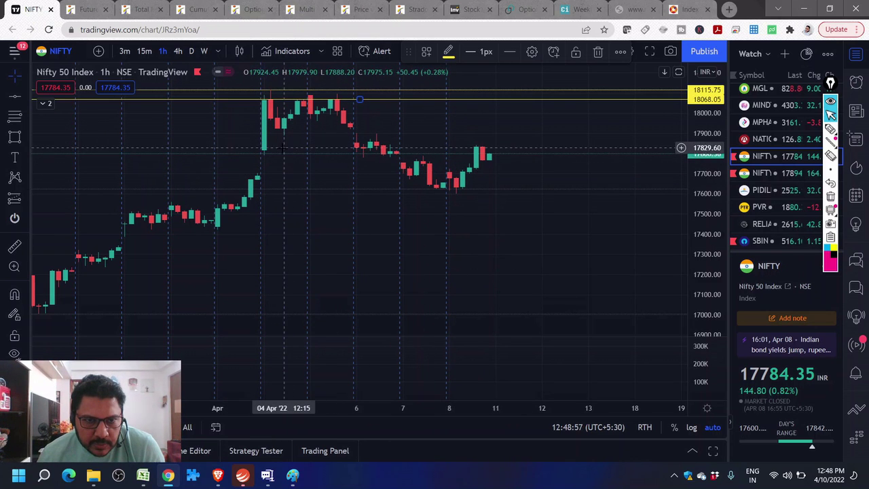
click(12, 98)
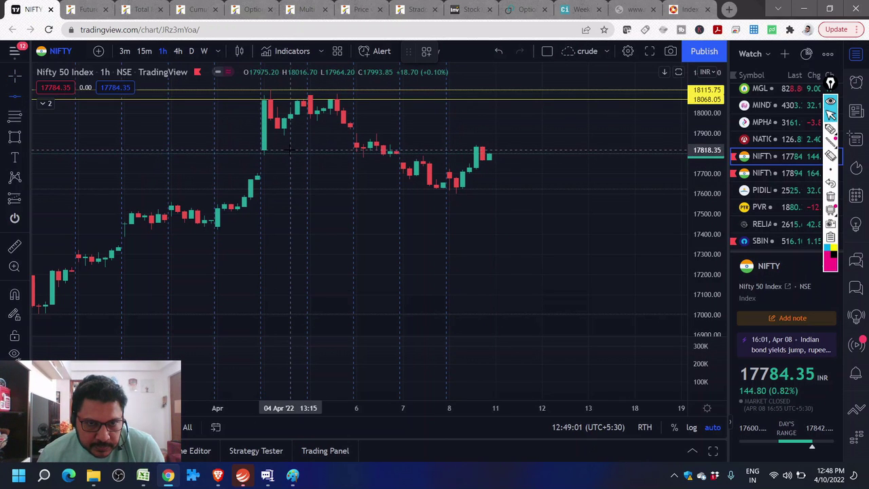
click(290, 150)
click(290, 173)
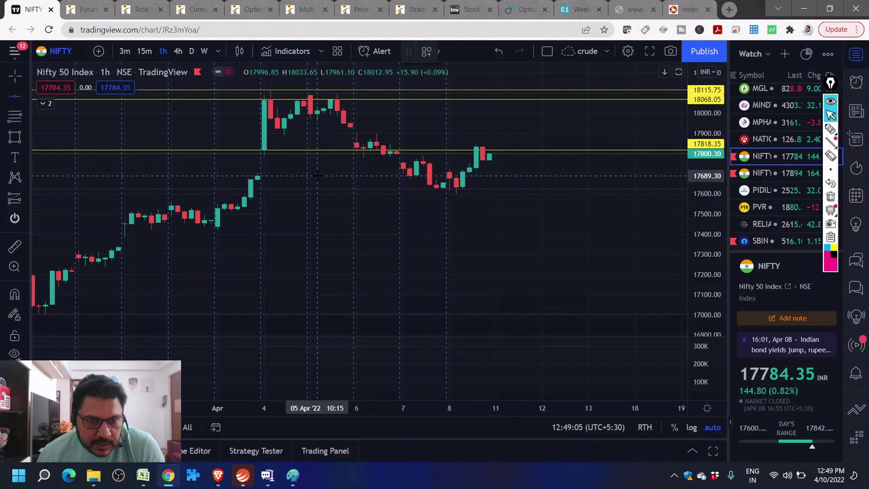
click(316, 173)
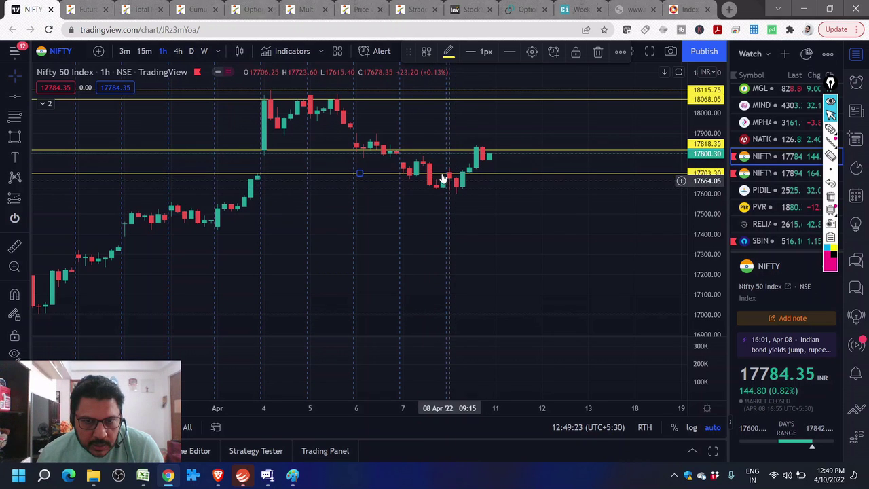
Step: Load the BANKNIFTY futures (38042) from the watchlist into the chart
click(503, 155)
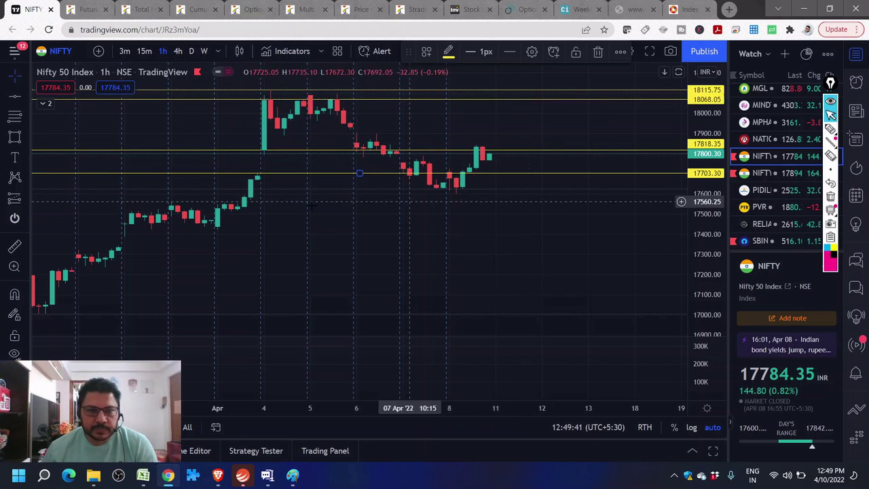
scroll(312, 214, down, 1)
scroll(403, 223, up, 1)
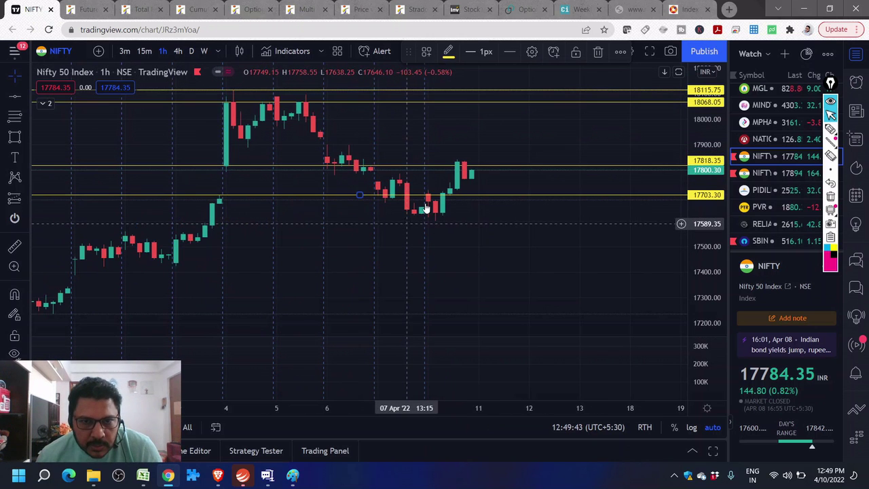
scroll(407, 198, down, 2)
scroll(408, 198, down, 1)
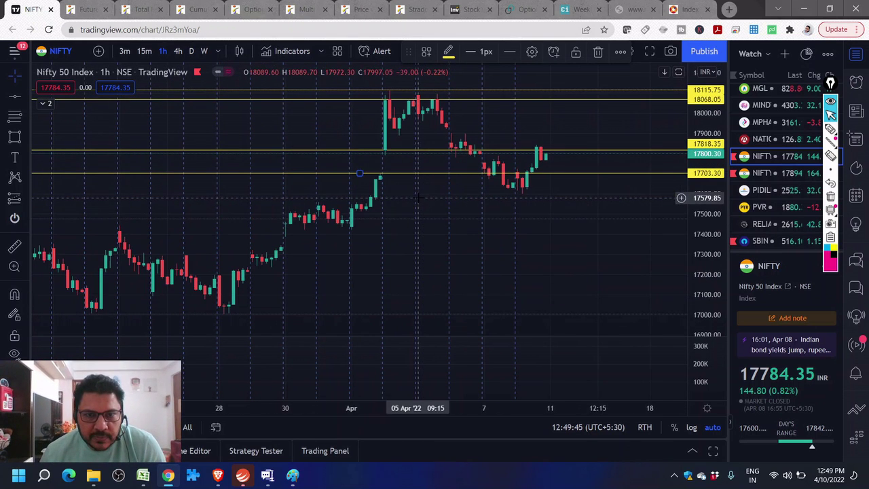
scroll(782, 173, up, 2)
scroll(782, 173, up, 8)
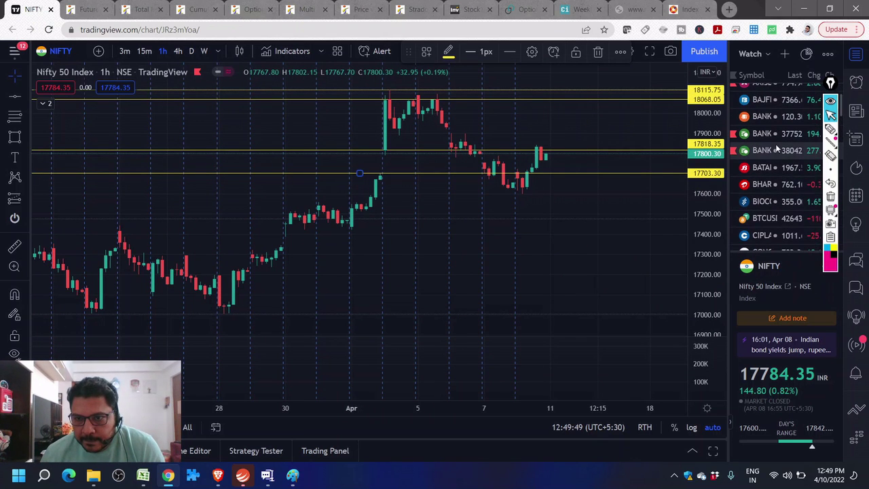
click(775, 150)
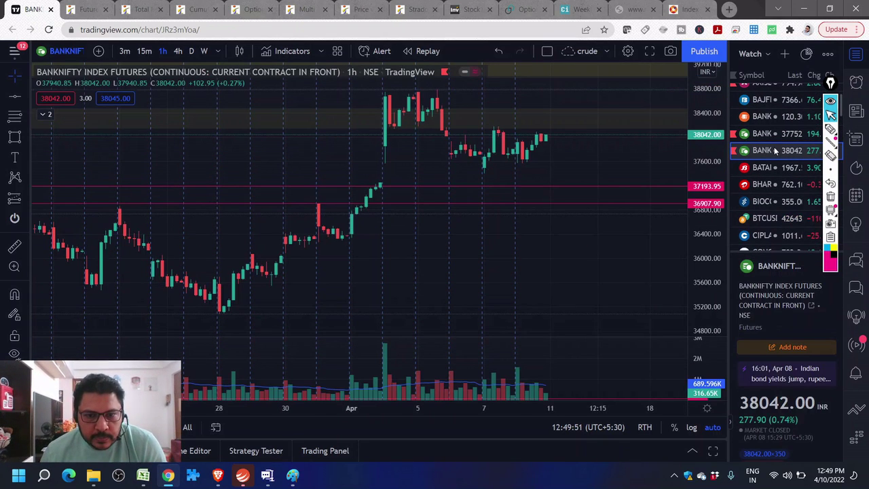
Step: Switch the chart to the Nifty Bank index (BANK 37752) from the watchlist and zoom in
click(770, 135)
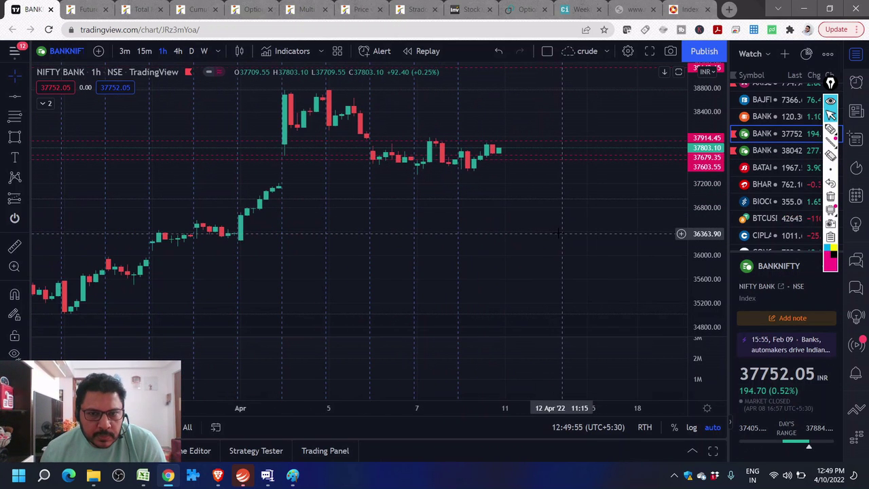
scroll(558, 233, up, 2)
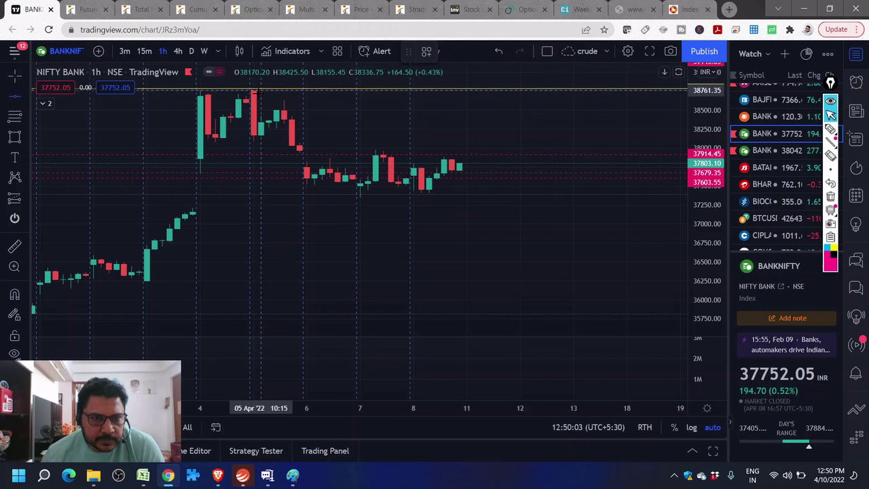
Step: Place yellow horizontal levels at 38686.80 and 37202.30 on the Nifty Bank chart
click(359, 95)
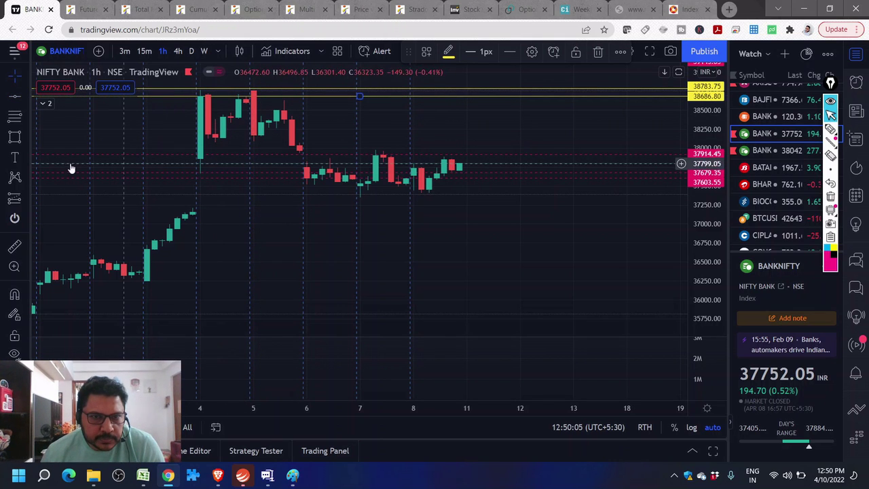
click(36, 124)
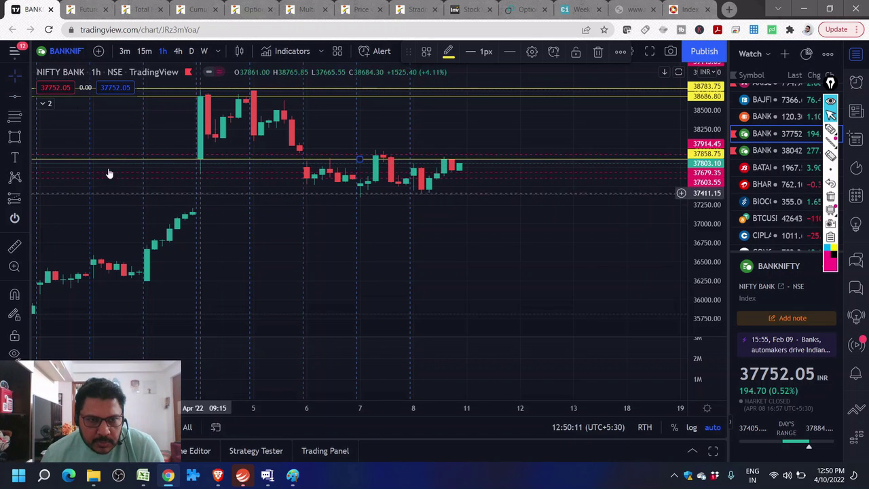
click(239, 209)
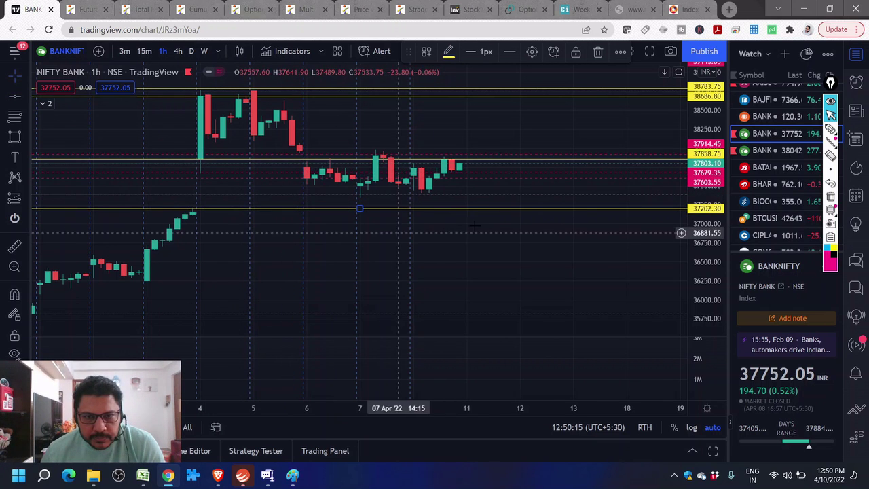
scroll(473, 225, down, 3)
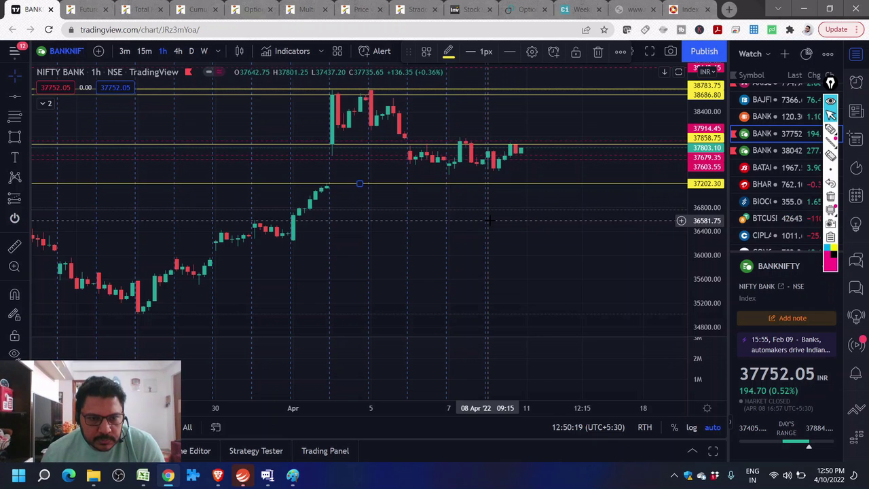
scroll(486, 220, down, 1)
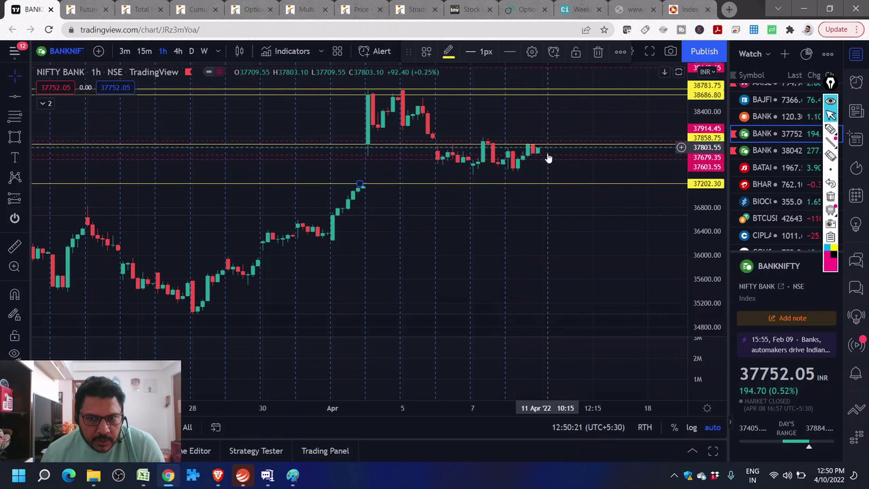
click(567, 95)
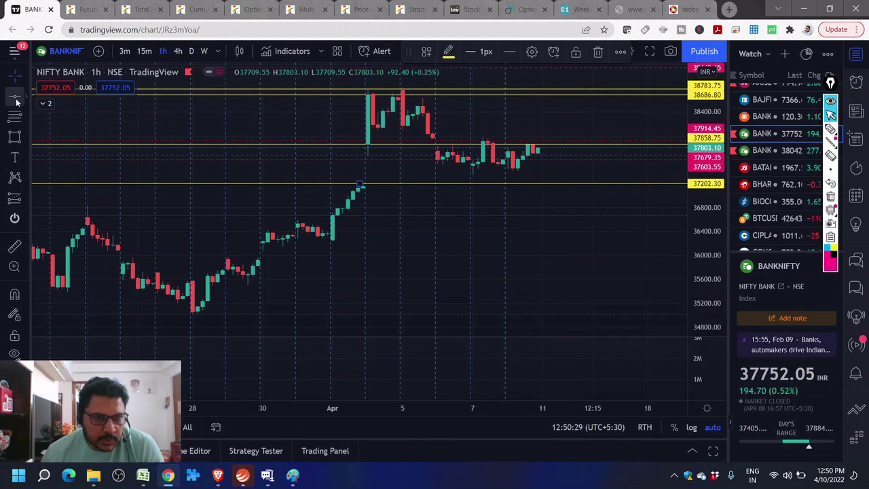
Step: Add more yellow support levels at 36818.50, 36496.50 and 36193.40
click(100, 192)
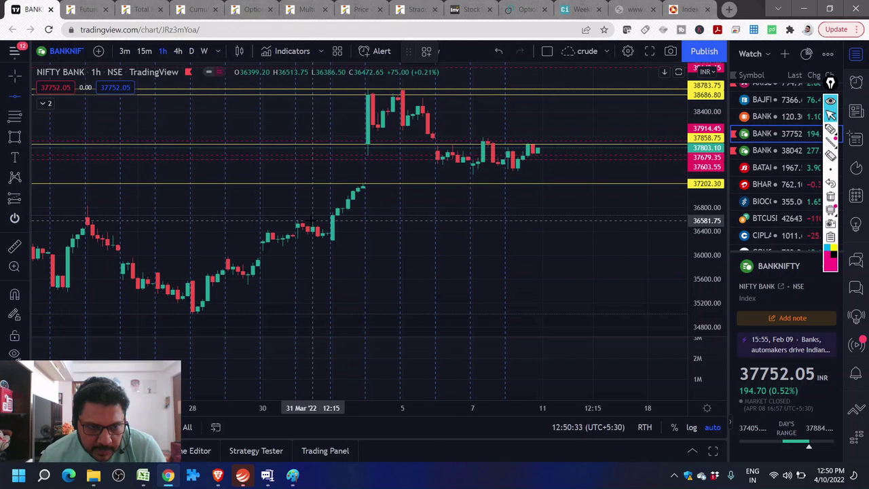
click(95, 206)
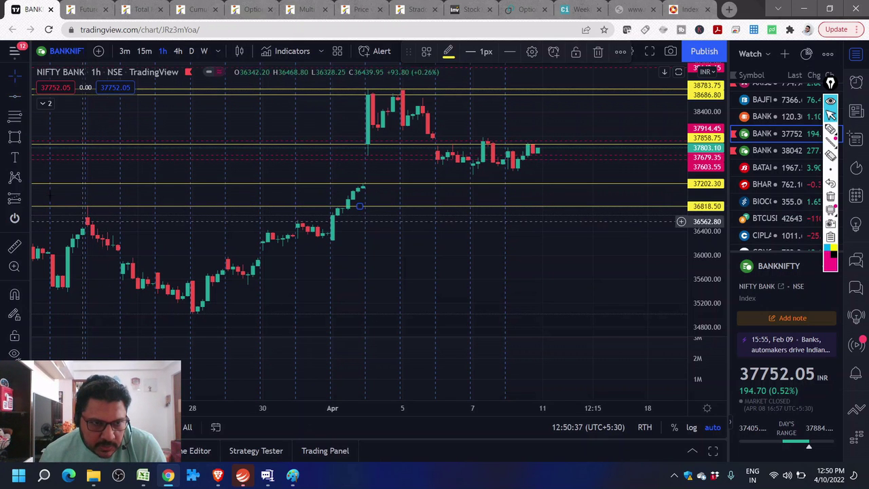
key(Escape)
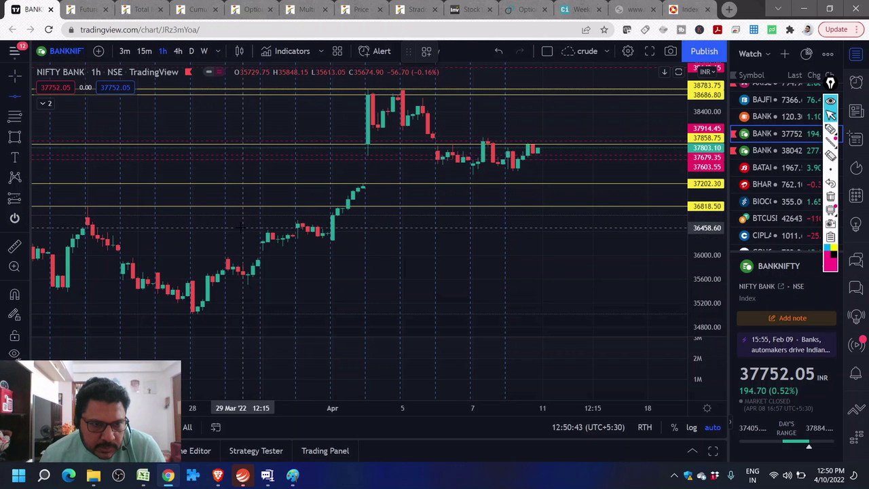
click(241, 225)
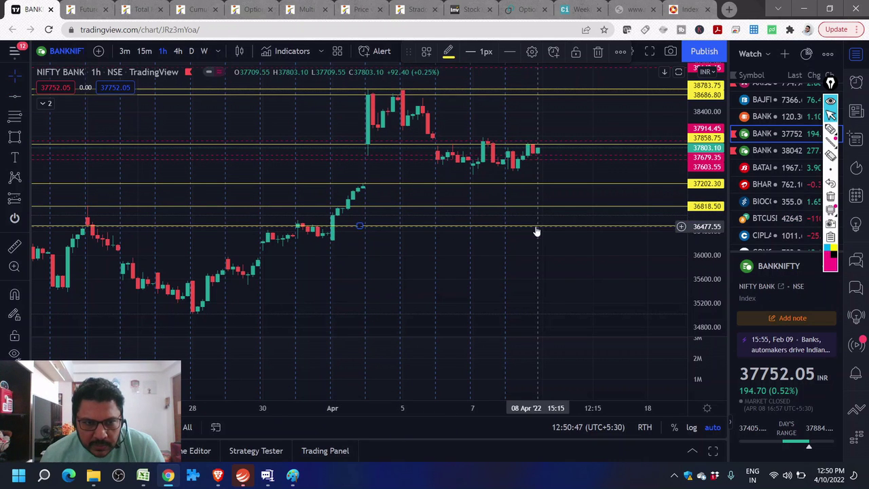
click(15, 97)
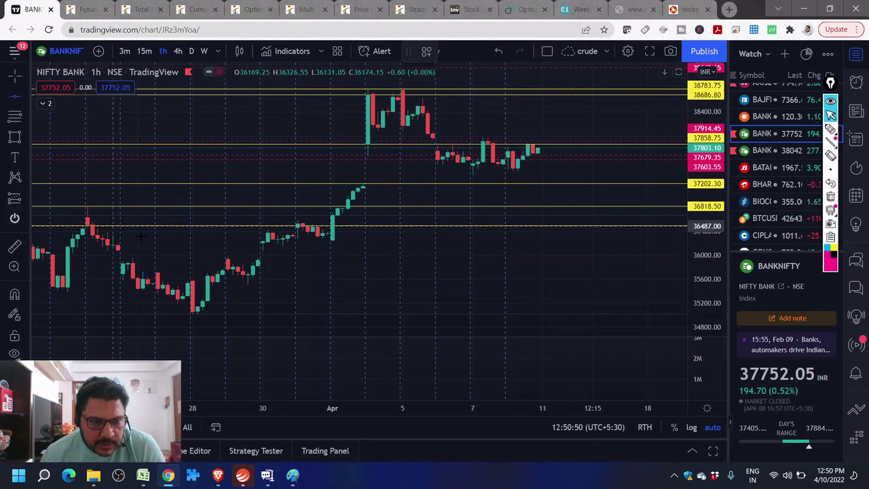
click(319, 244)
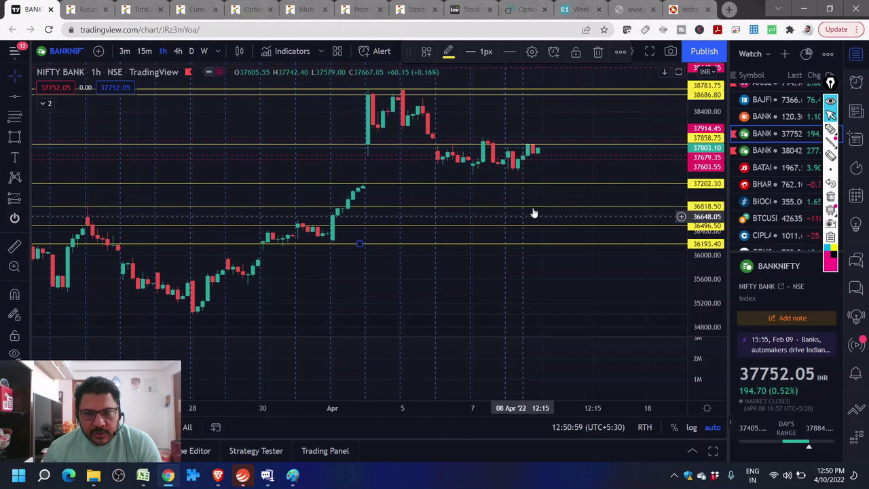
Step: Zoom the hourly Nifty Bank chart out and back in, then set the 15m interval
scroll(344, 264, down, 5)
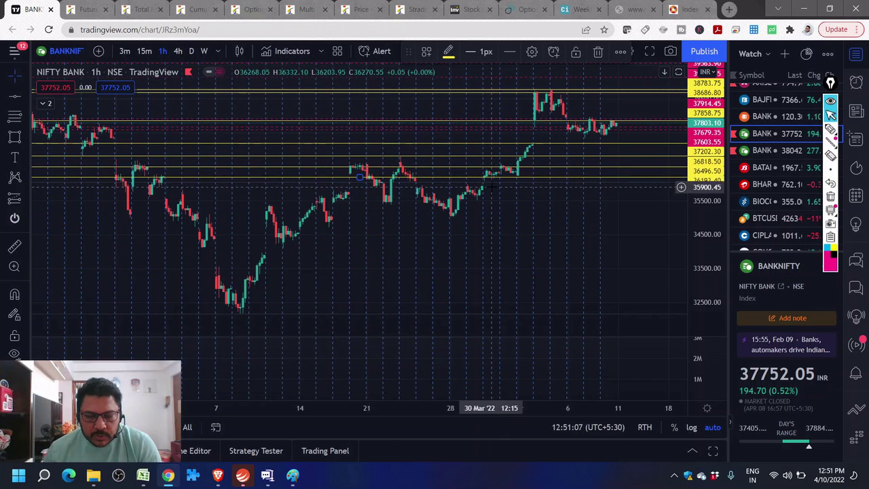
scroll(542, 177, down, 3)
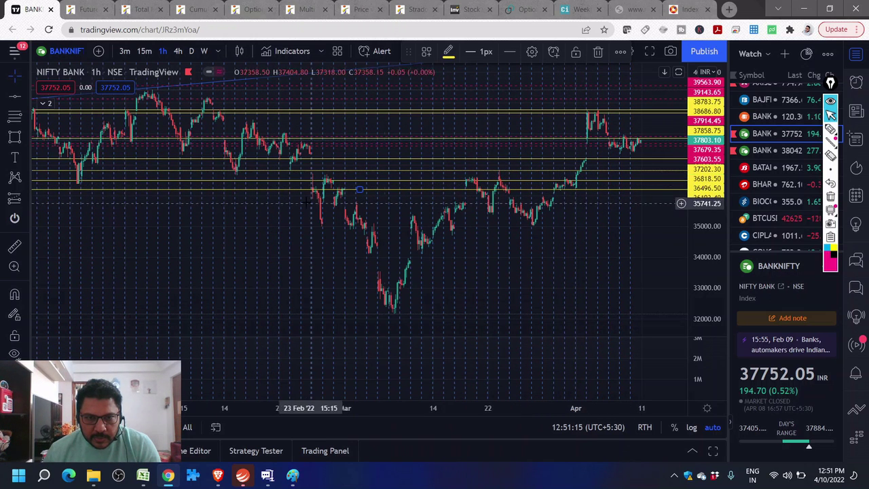
scroll(207, 190, down, 3)
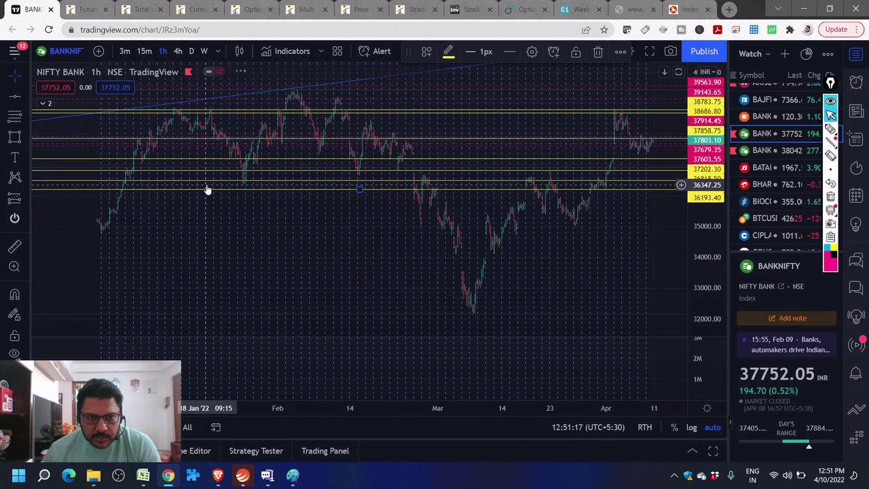
scroll(235, 192, down, 2)
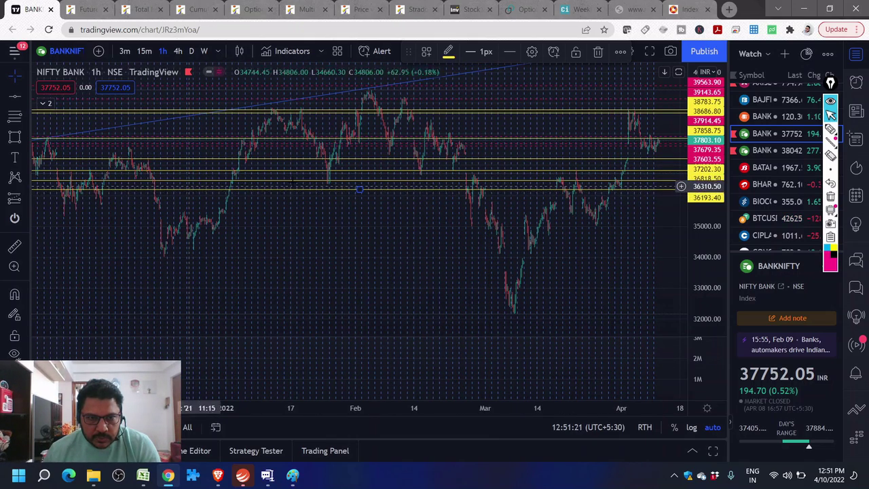
scroll(197, 204, down, 2)
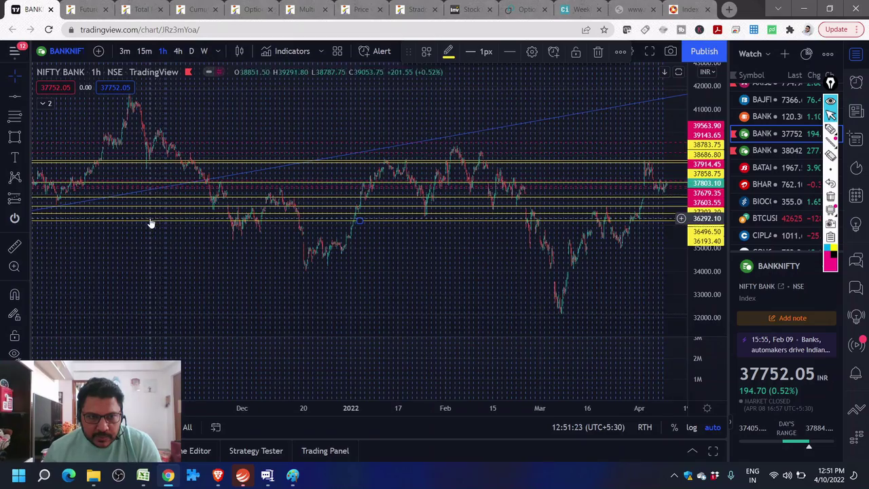
scroll(197, 228, down, 3)
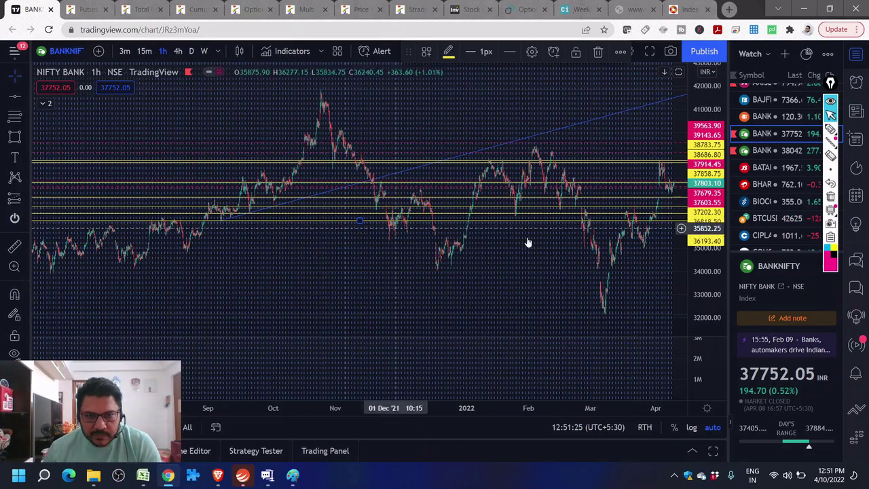
scroll(605, 244, up, 5)
scroll(604, 251, up, 5)
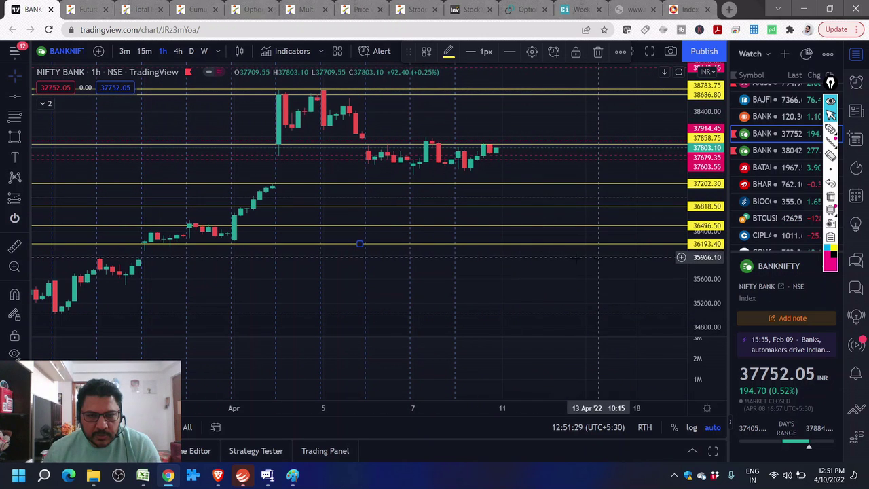
click(144, 51)
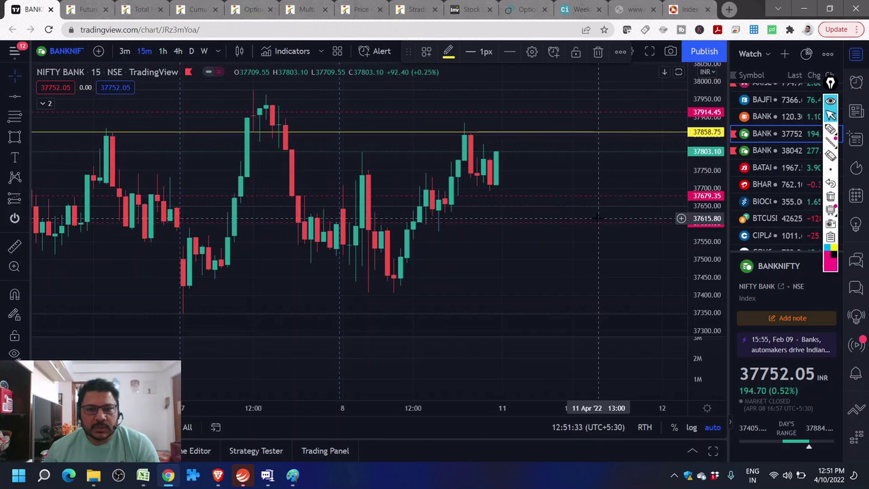
scroll(597, 213, down, 4)
scroll(597, 218, down, 1)
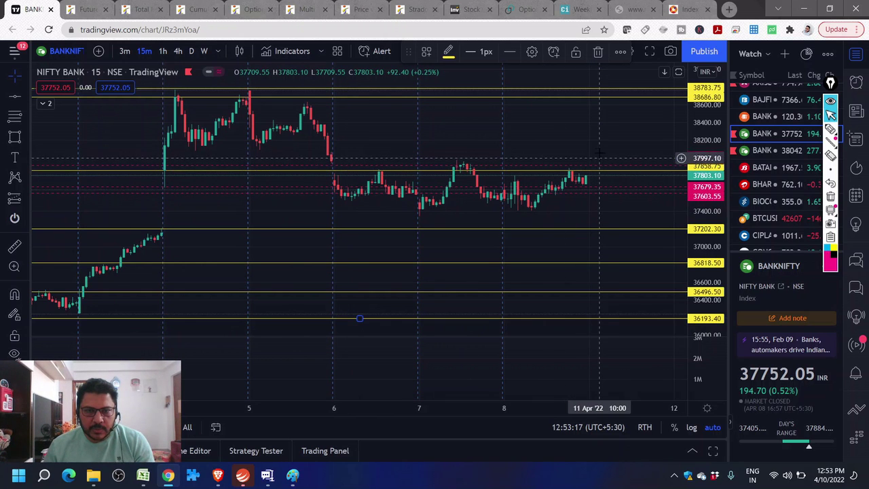
Step: Zoom out on the 15-minute chart, then change the interval to 1W
scroll(598, 148, down, 1)
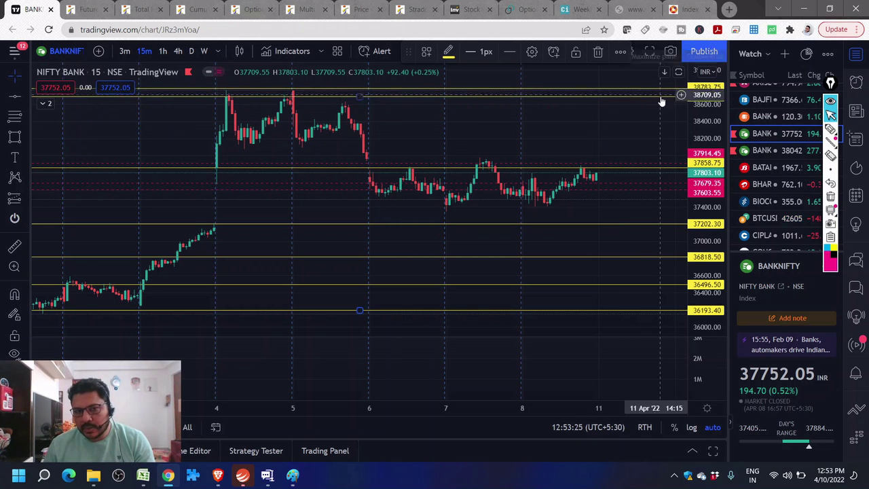
scroll(661, 100, down, 1)
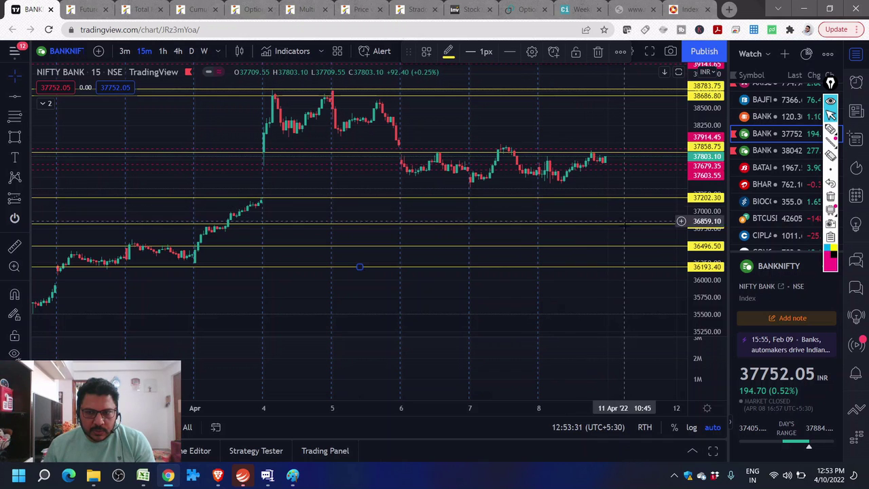
scroll(621, 228, down, 3)
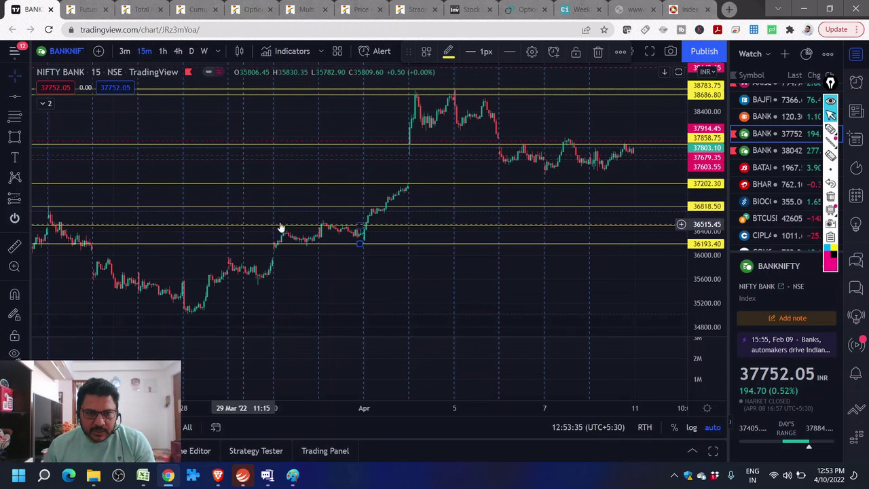
scroll(539, 217, down, 1)
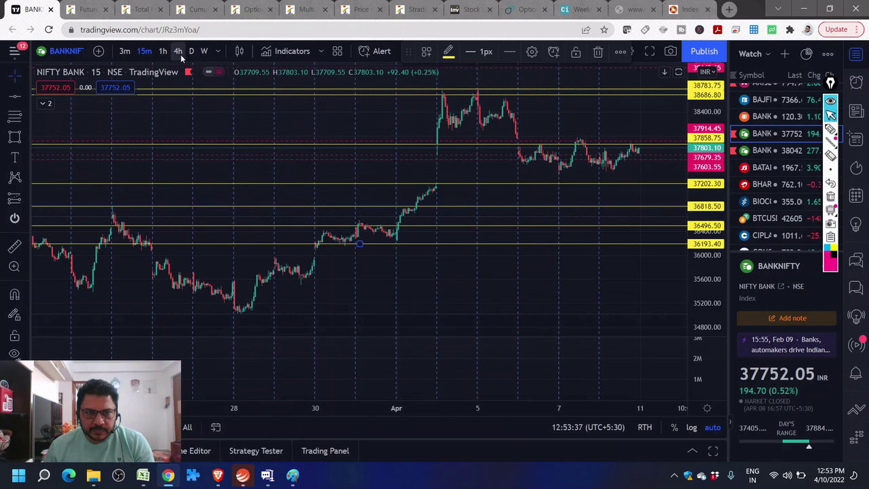
scroll(559, 221, up, 2)
click(204, 51)
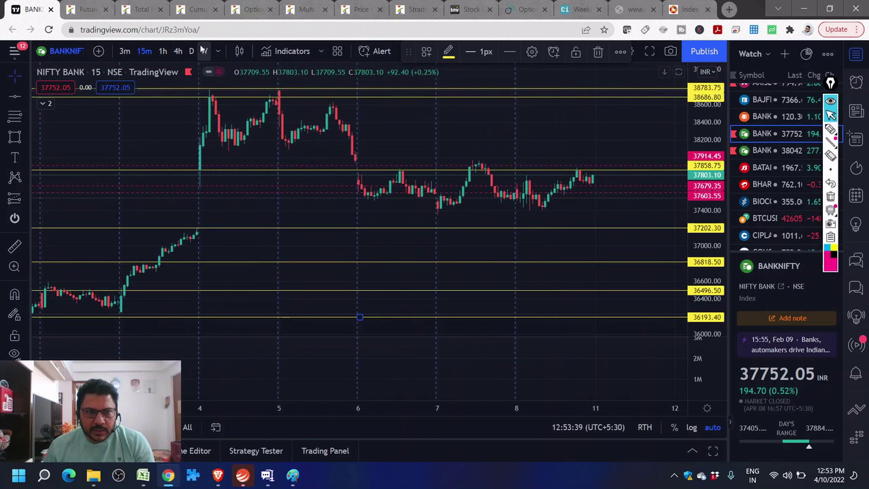
scroll(523, 217, up, 4)
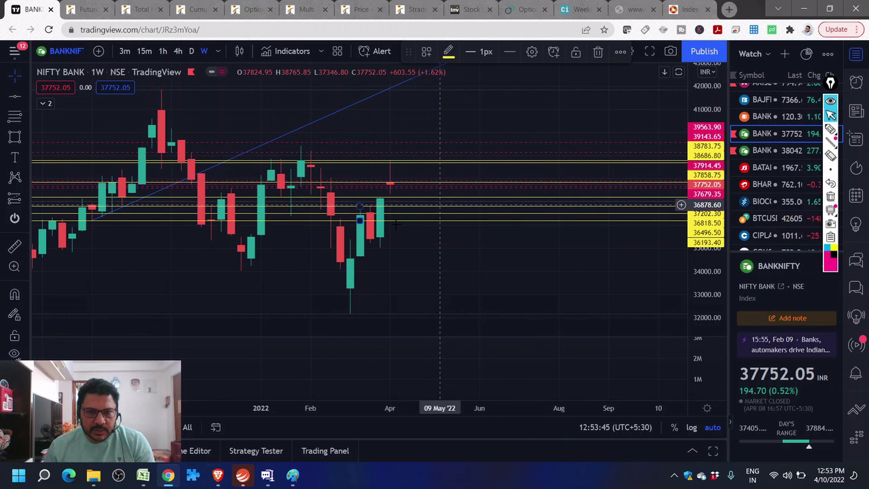
Step: Step through the daily interval, then pick 1 month from the interval list
click(192, 51)
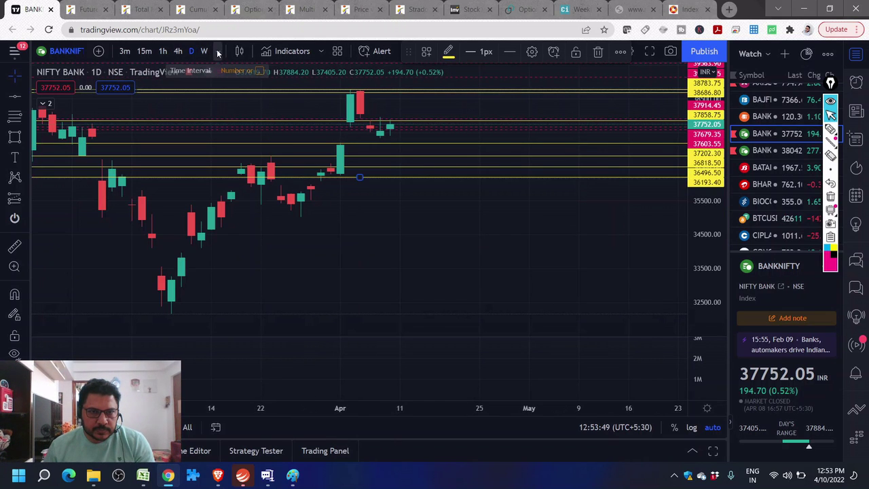
click(218, 52)
click(234, 363)
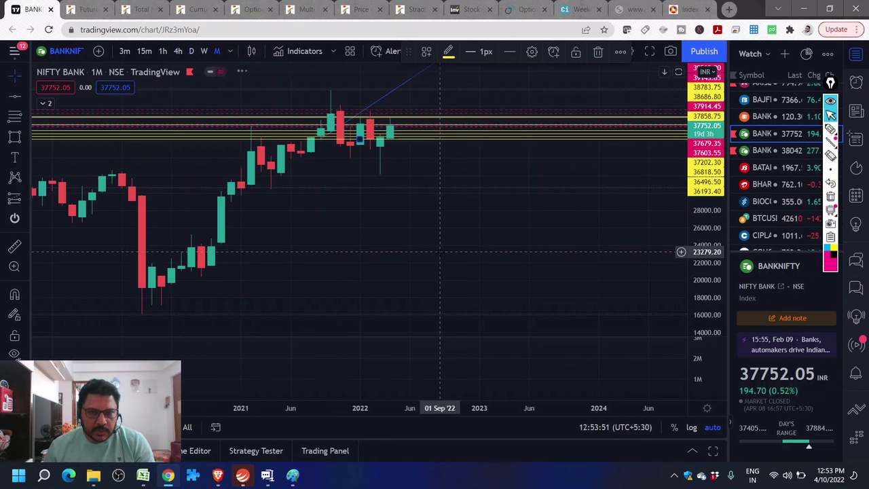
scroll(455, 215, down, 2)
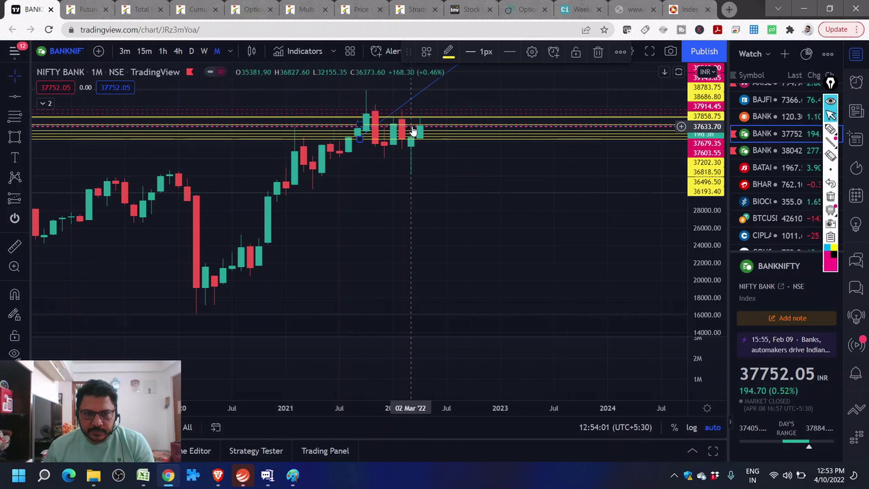
scroll(413, 131, down, 6)
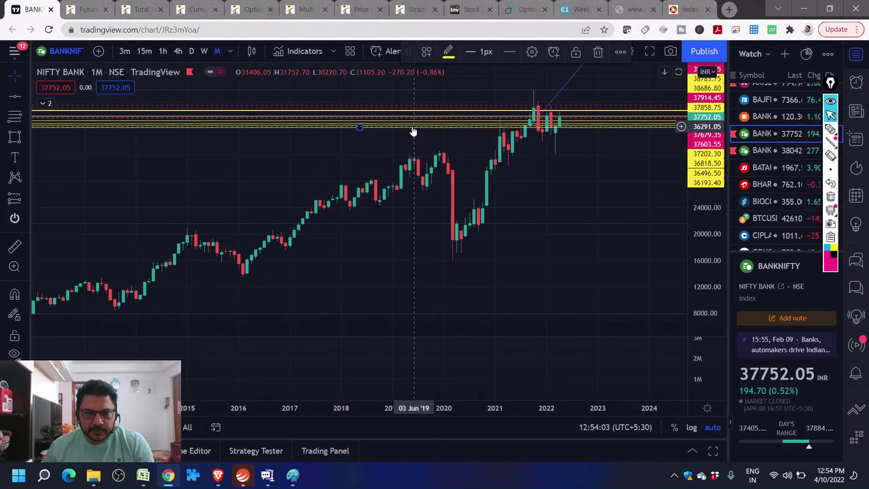
Step: Zoom through the 1M chart's long-term history, then set the 3m interval
scroll(412, 131, down, 6)
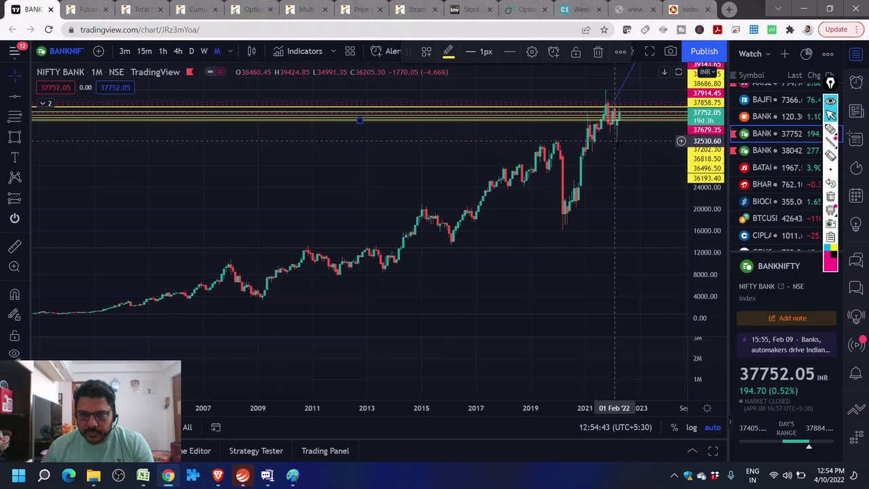
scroll(637, 201, up, 2)
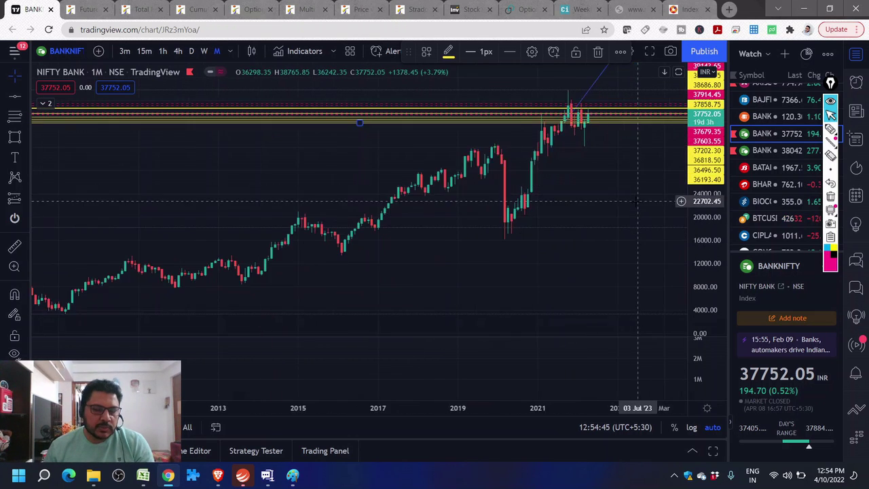
scroll(637, 201, up, 2)
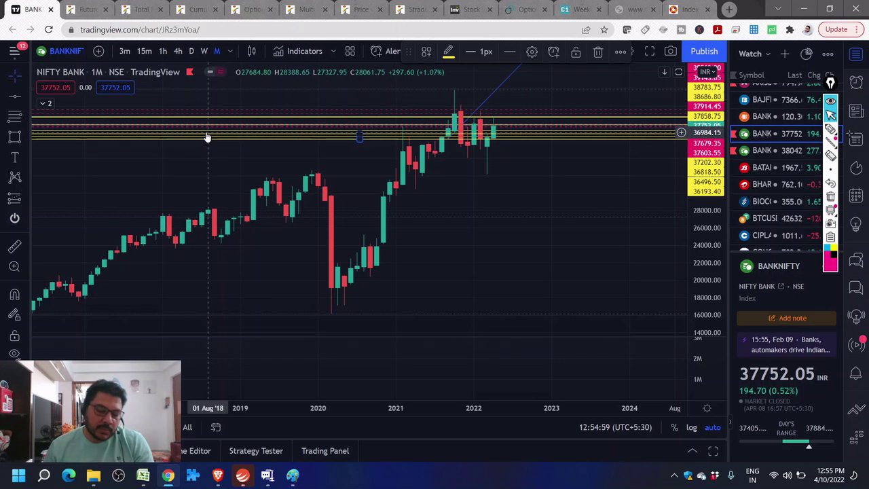
scroll(551, 188, down, 4)
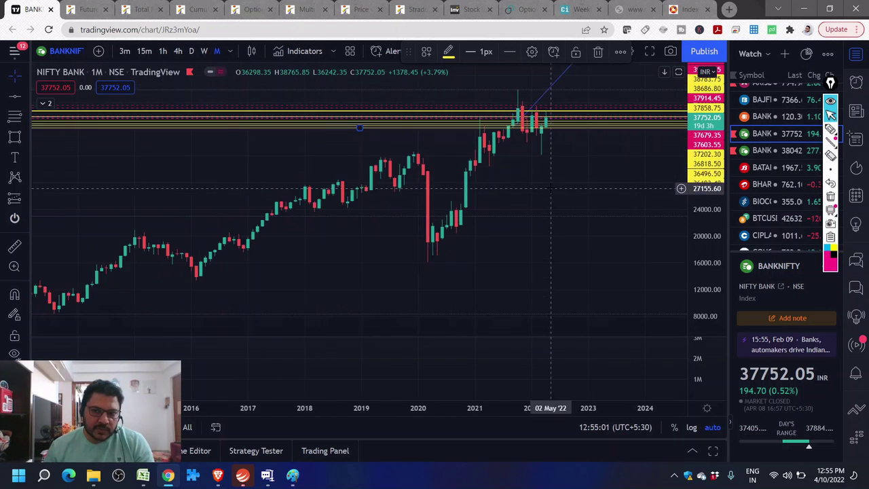
click(125, 52)
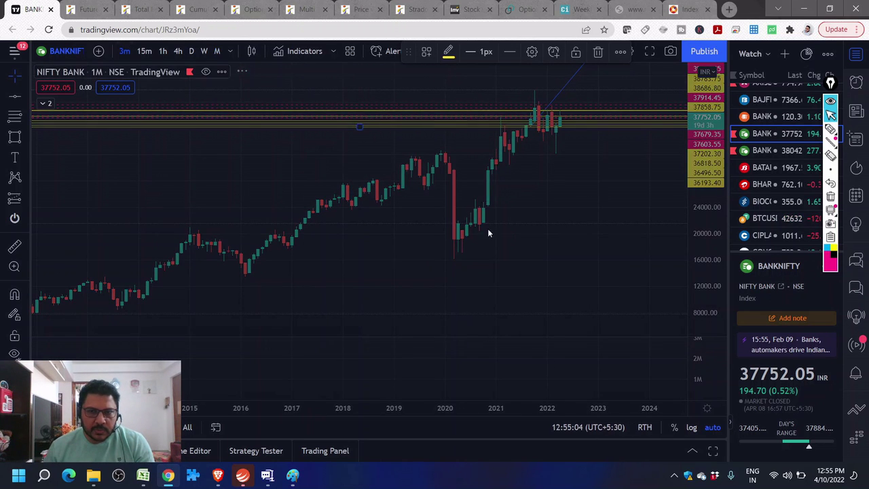
scroll(639, 249, down, 5)
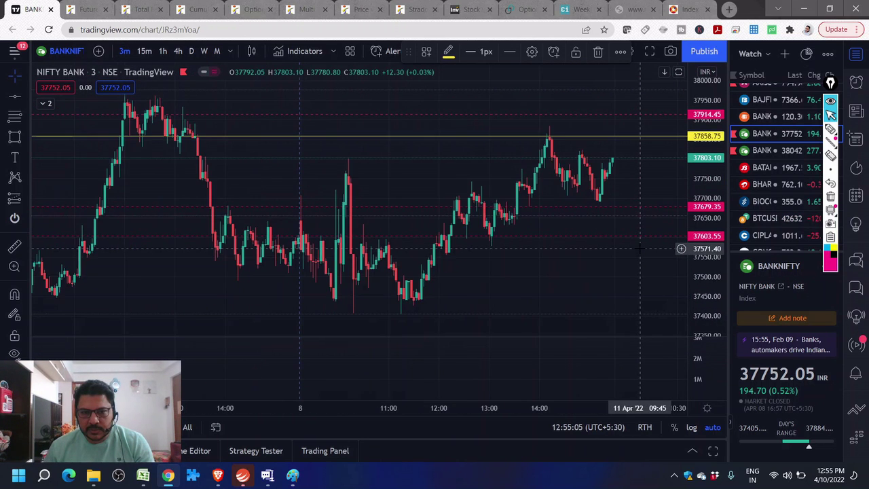
scroll(639, 248, up, 3)
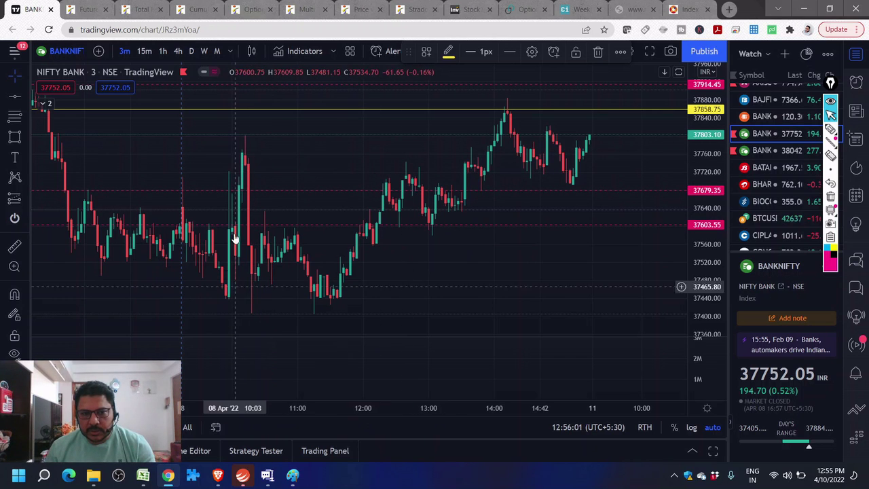
scroll(470, 234, down, 2)
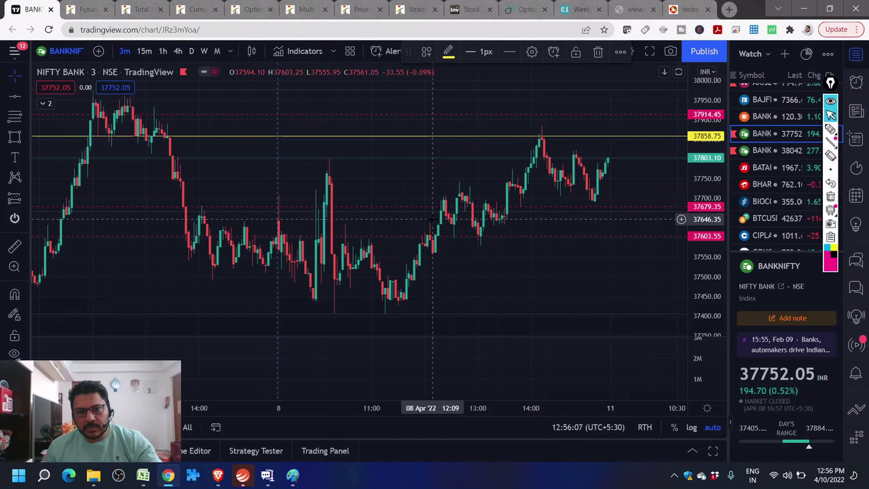
scroll(519, 222, down, 2)
scroll(519, 223, down, 3)
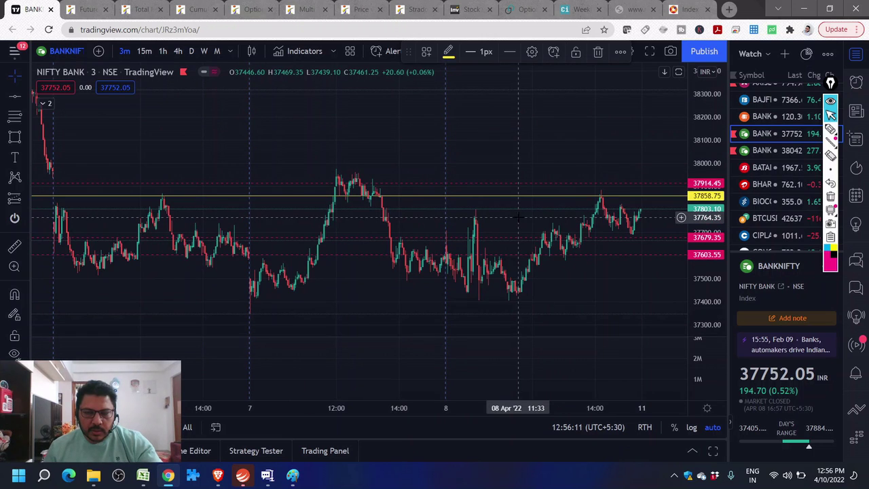
scroll(519, 217, down, 2)
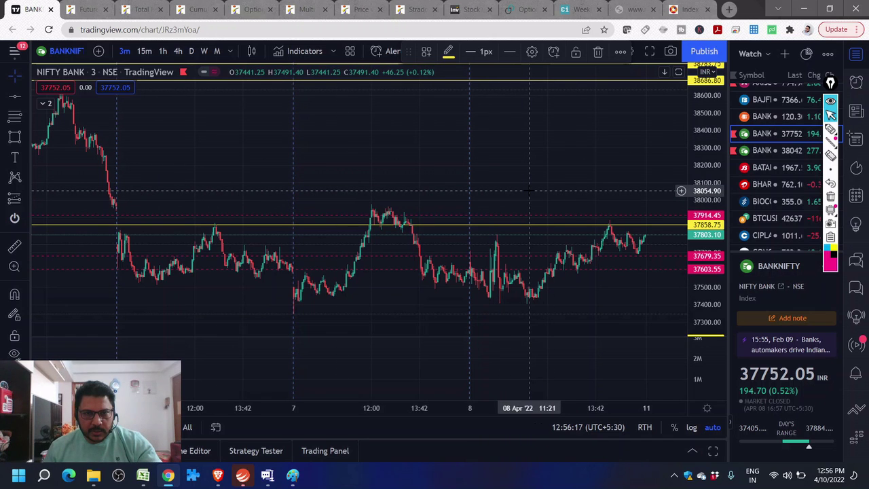
scroll(528, 190, down, 2)
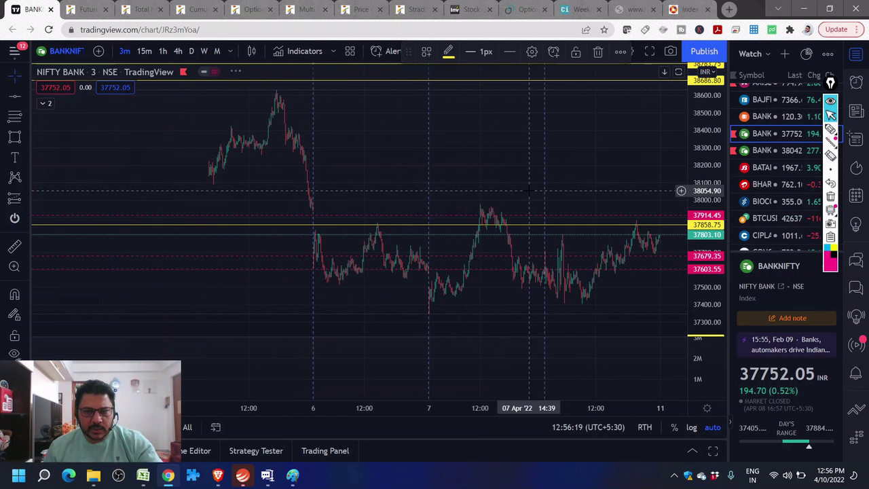
scroll(528, 191, down, 3)
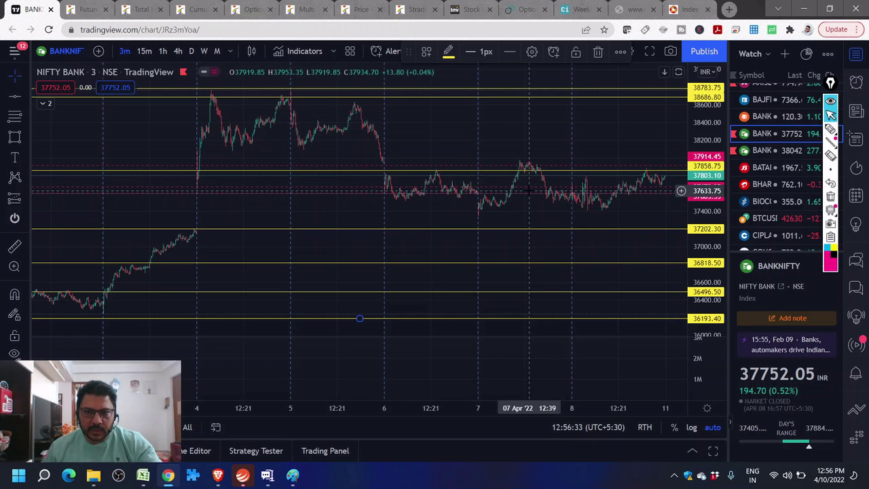
Step: Cycle through the iCharts tabs, refresh the option chain and log in
click(93, 12)
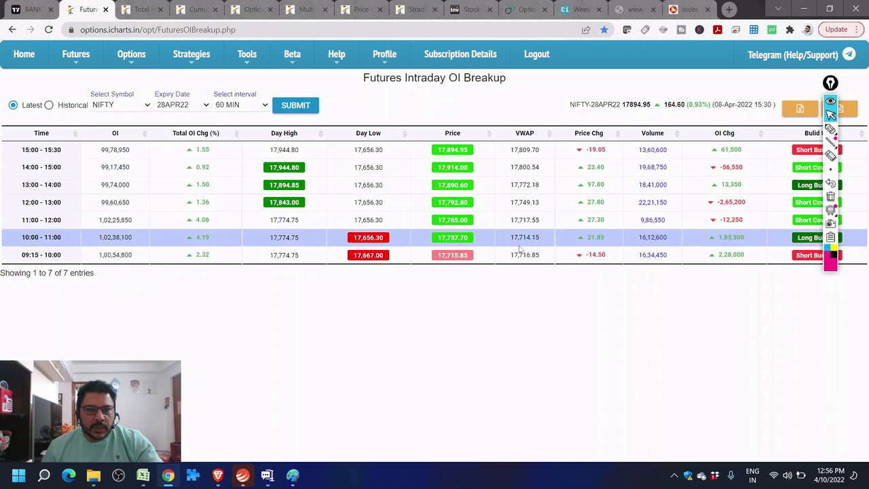
click(196, 10)
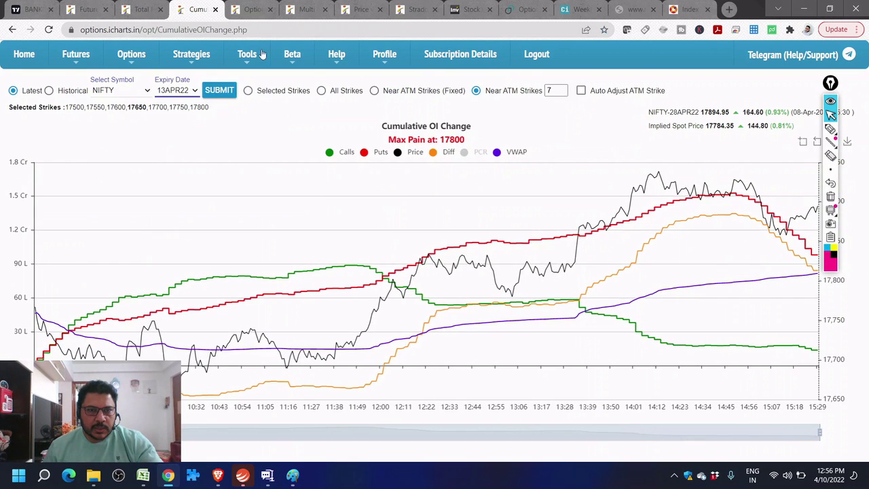
click(251, 9)
click(302, 115)
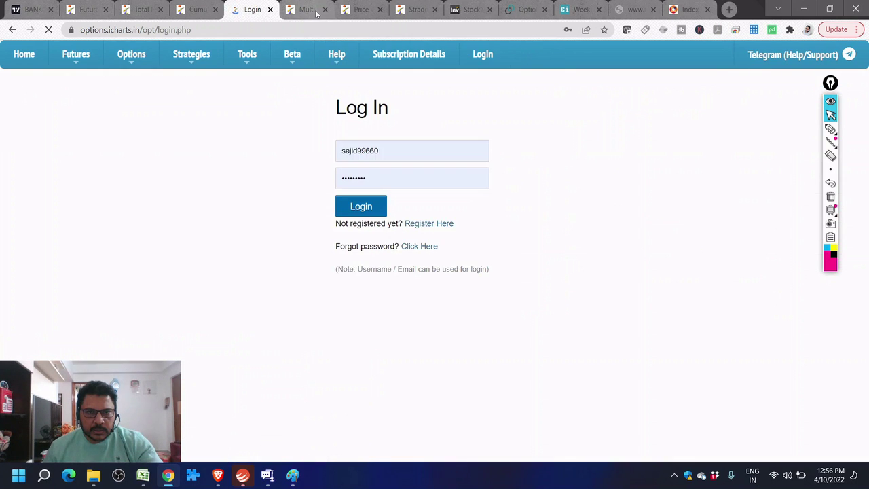
click(307, 10)
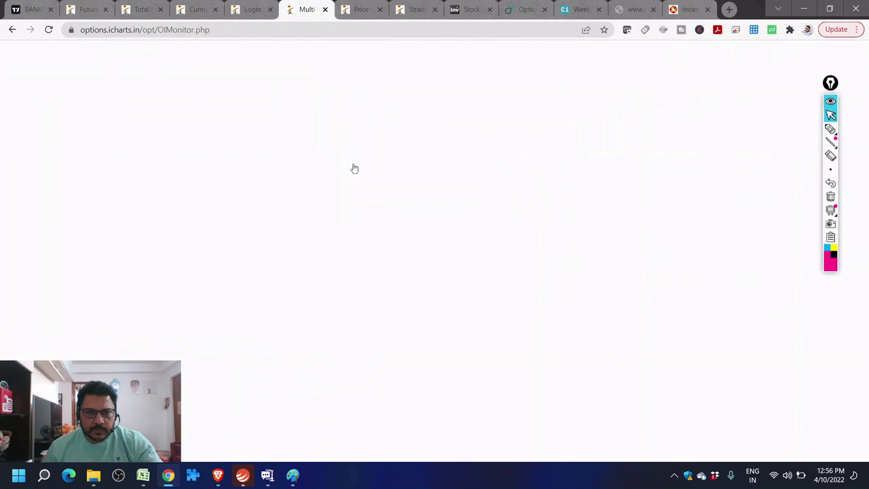
click(259, 10)
click(372, 208)
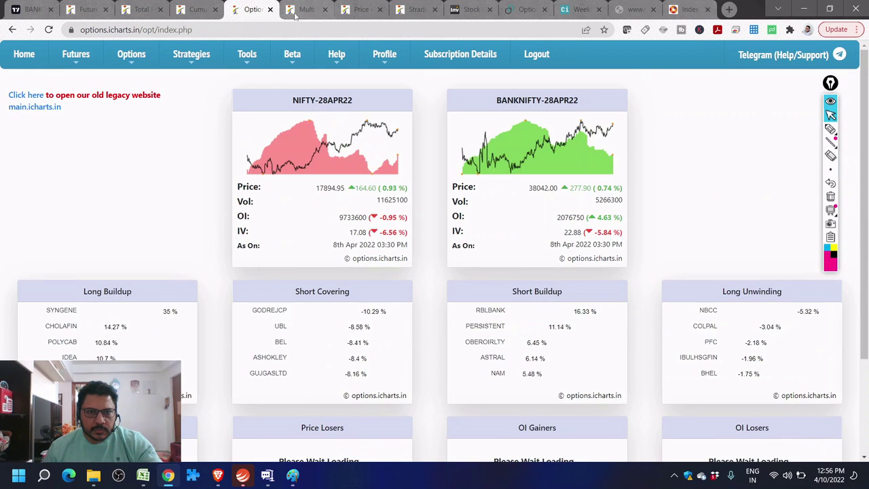
Step: Revisit the Multi Strike OI and NIFTY chart pages, then open Options > Total PE-CE OI
click(296, 11)
click(357, 10)
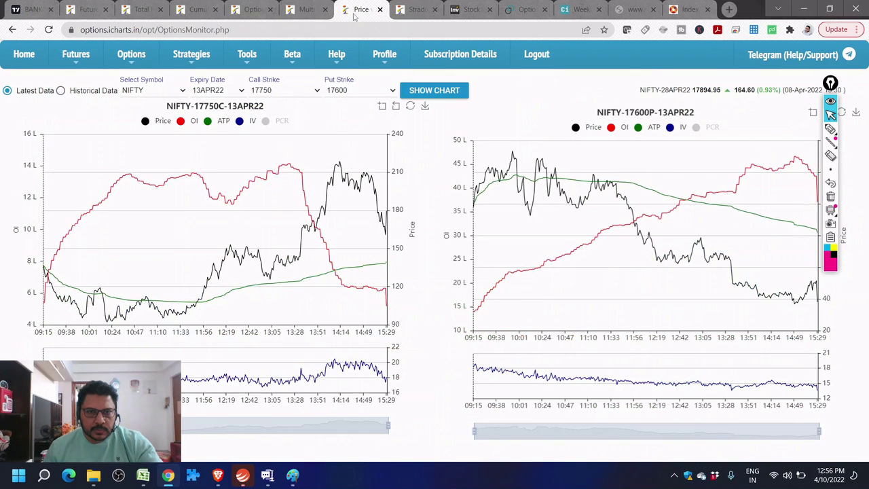
click(410, 10)
click(251, 10)
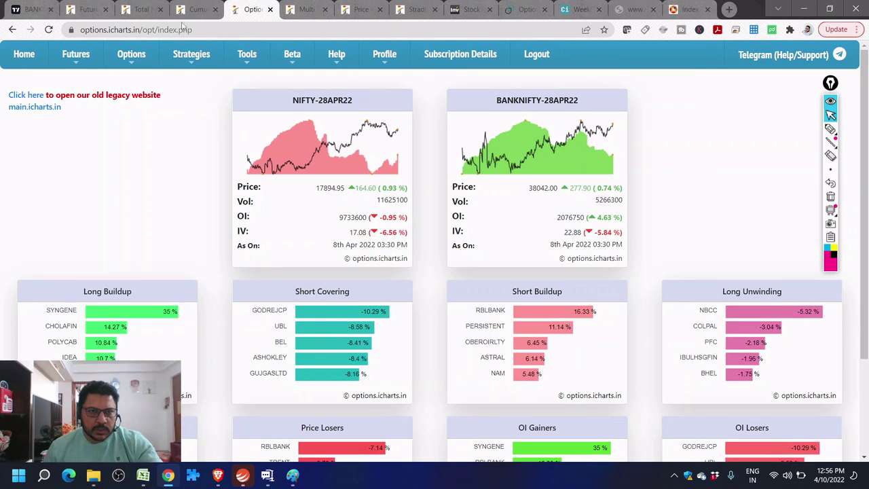
click(125, 56)
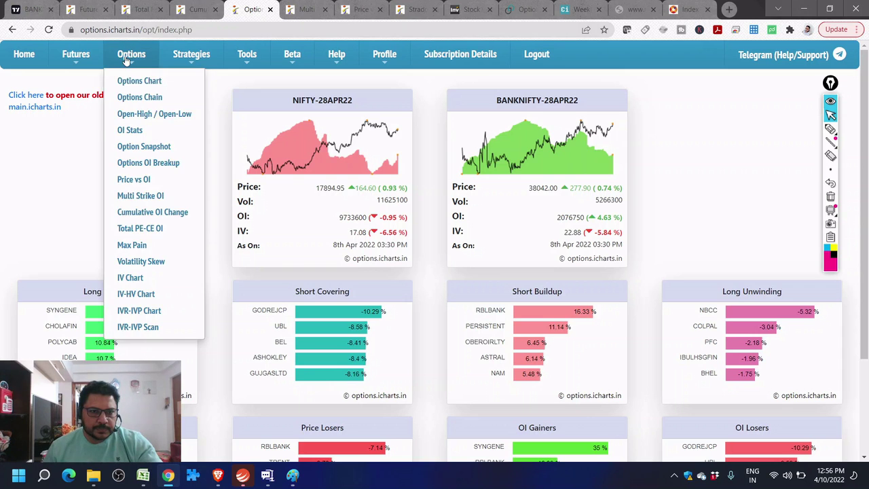
click(139, 231)
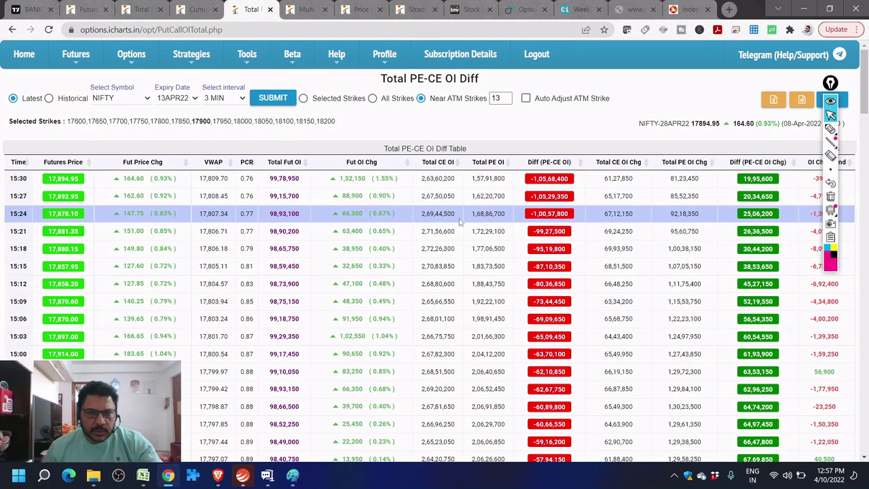
Step: Set the Total PE-CE OI table's interval to 60 MIN and review it
click(237, 101)
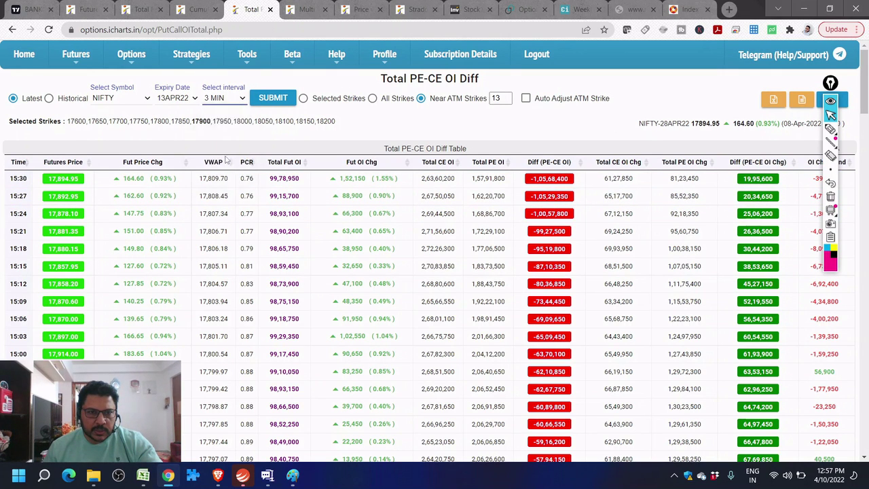
click(217, 155)
scroll(701, 307, down, 3)
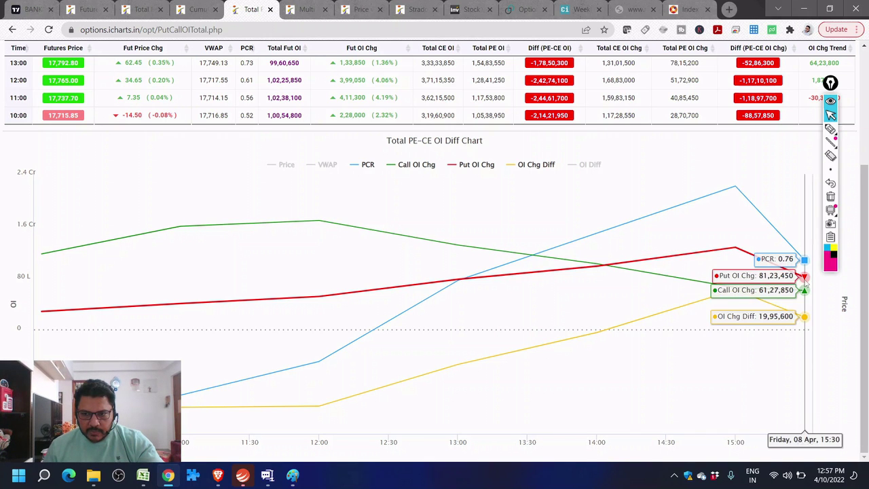
scroll(486, 272, up, 3)
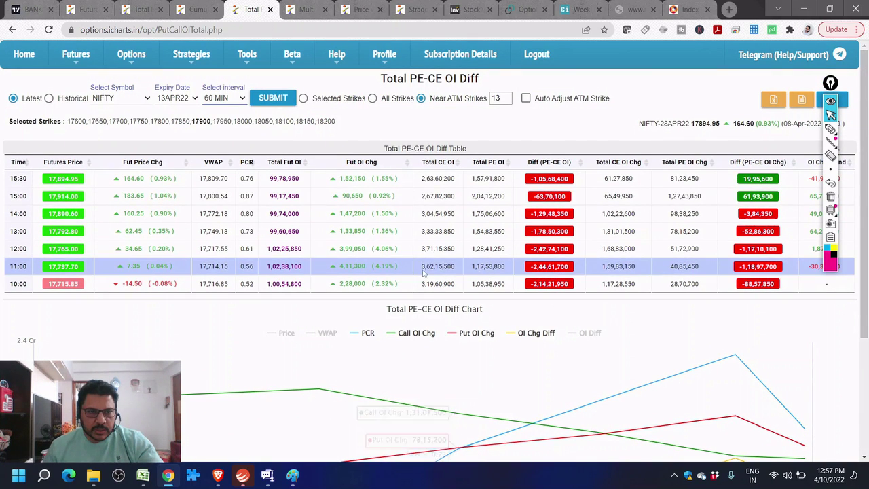
Step: Submit with BANKNIFTY as the symbol and scroll through the resulting table and chart
click(145, 99)
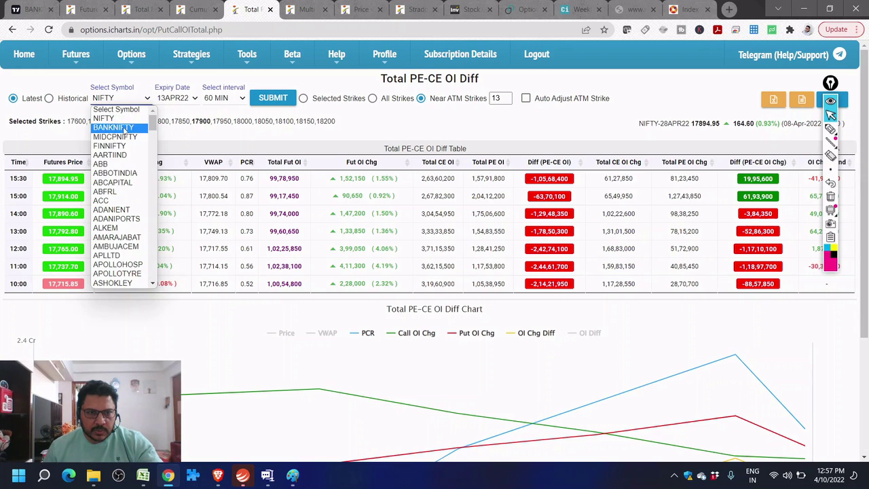
click(112, 113)
click(271, 97)
scroll(652, 313, down, 2)
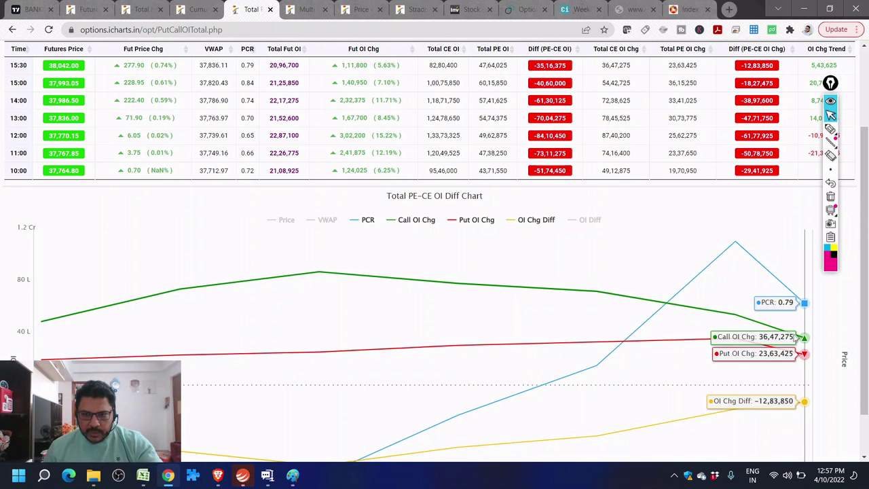
scroll(659, 265, up, 2)
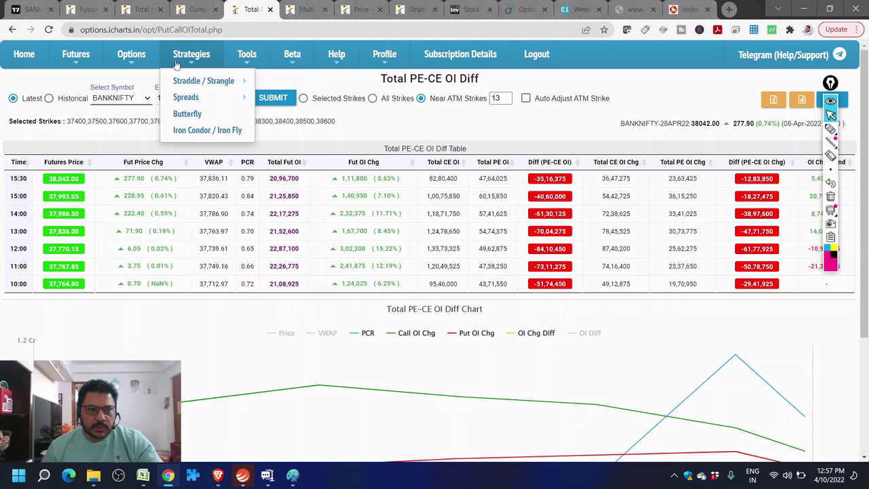
Step: Open the Cumulative OI Change page and load it for BANKNIFTY
mouse_move(135, 60)
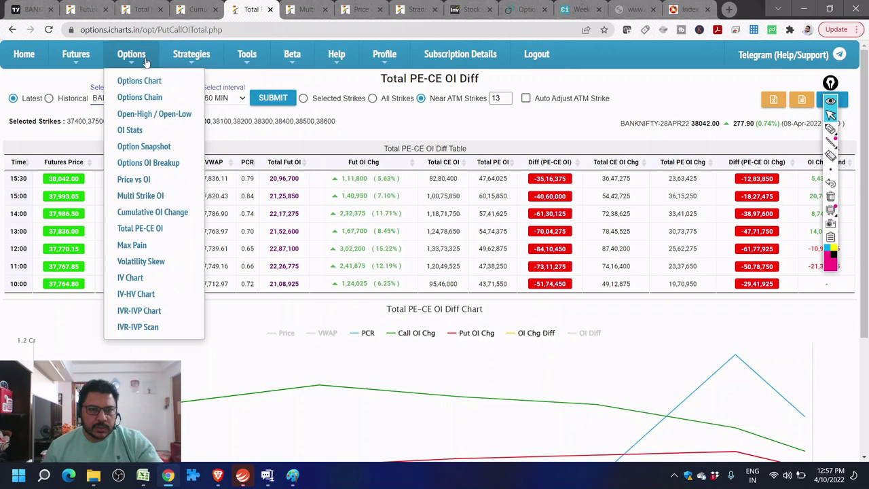
click(145, 212)
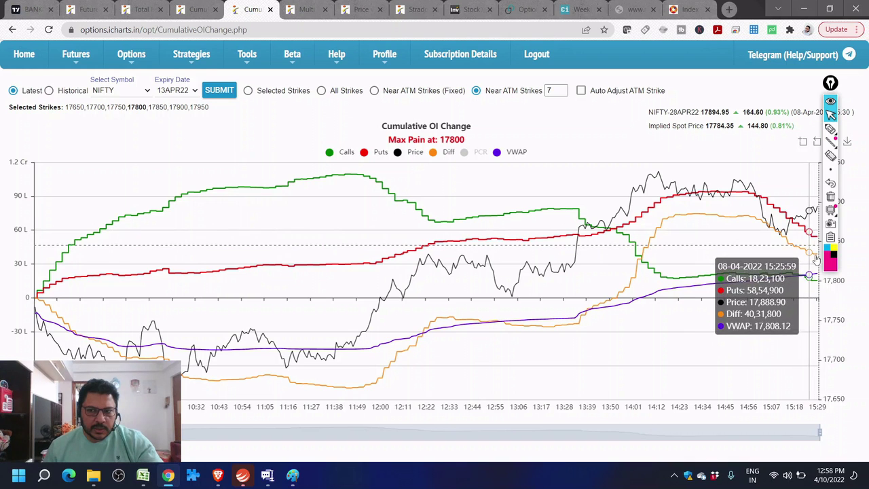
click(118, 90)
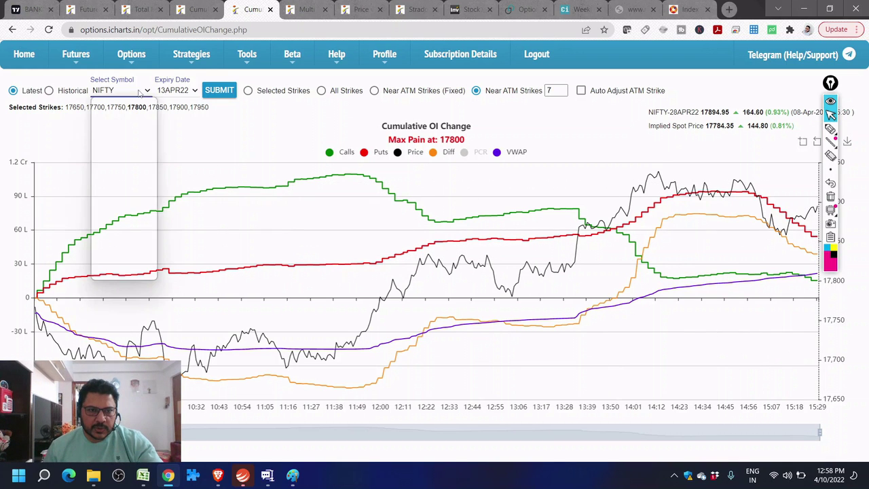
click(129, 123)
click(225, 93)
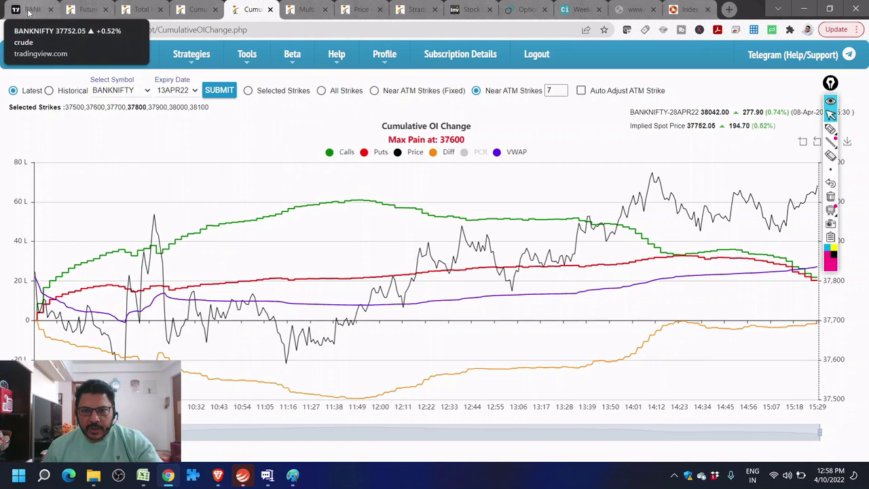
Step: Rerun the Chartink Weekly SuperTrend scan and scroll through its 24 results
click(572, 11)
scroll(268, 196, up, 4)
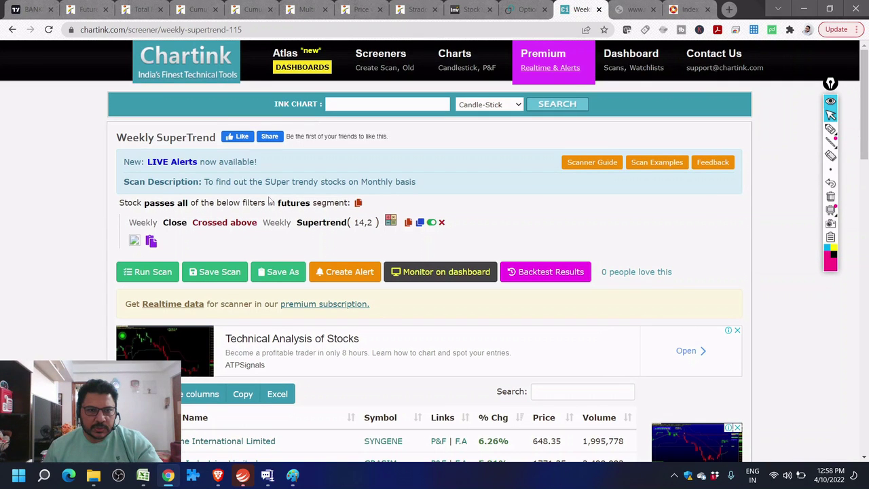
click(148, 271)
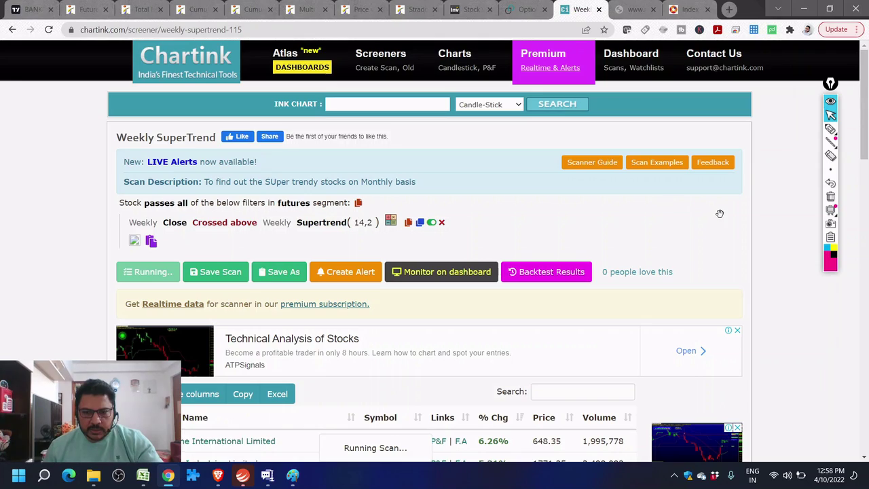
scroll(719, 213, down, 5)
scroll(723, 198, down, 6)
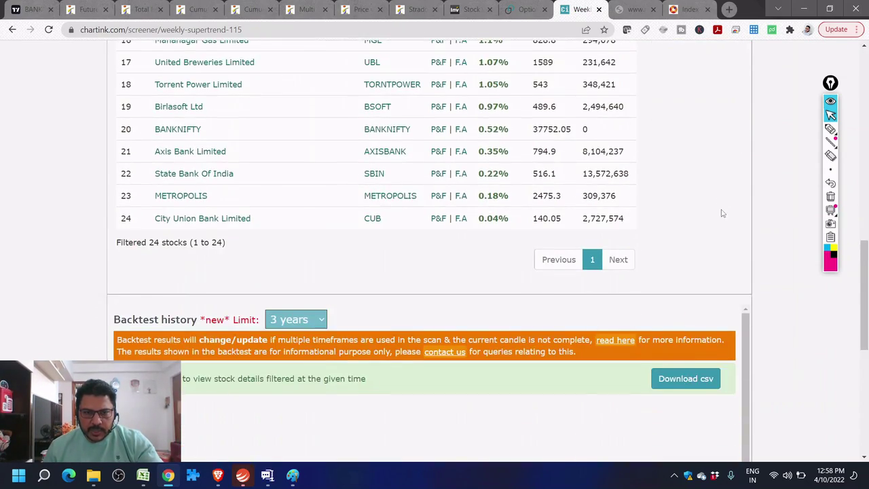
scroll(722, 213, up, 11)
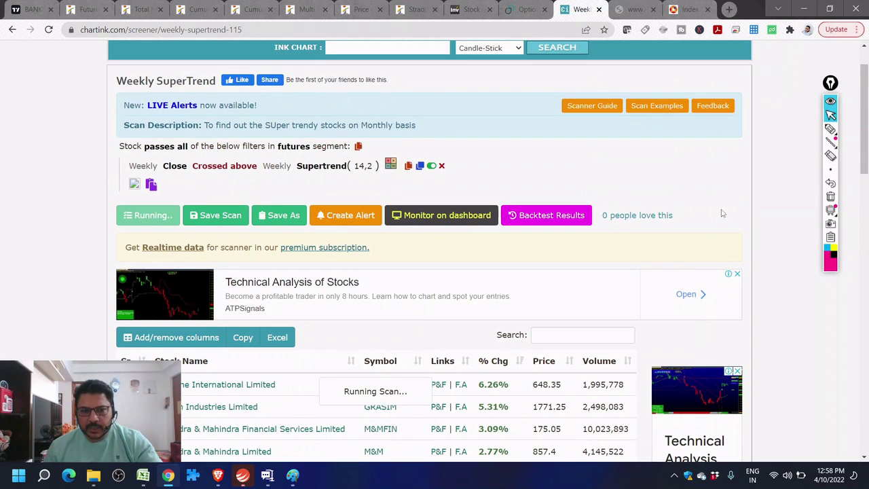
scroll(722, 213, down, 2)
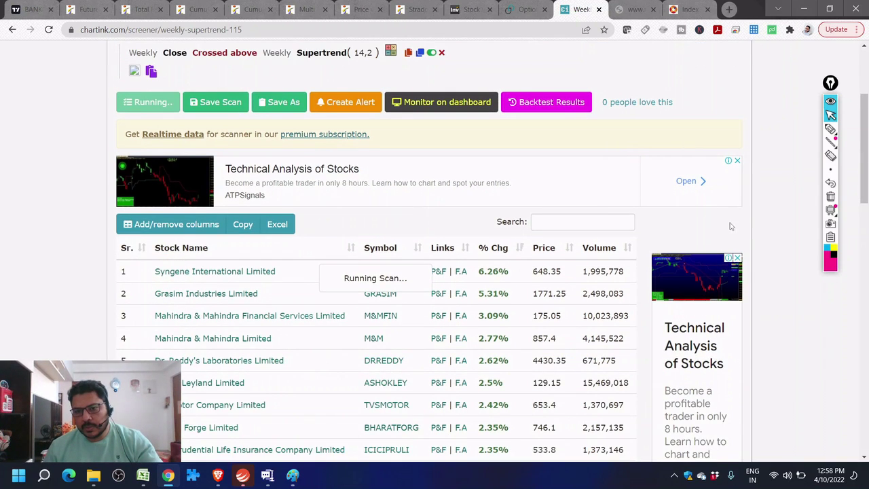
scroll(729, 227, up, 3)
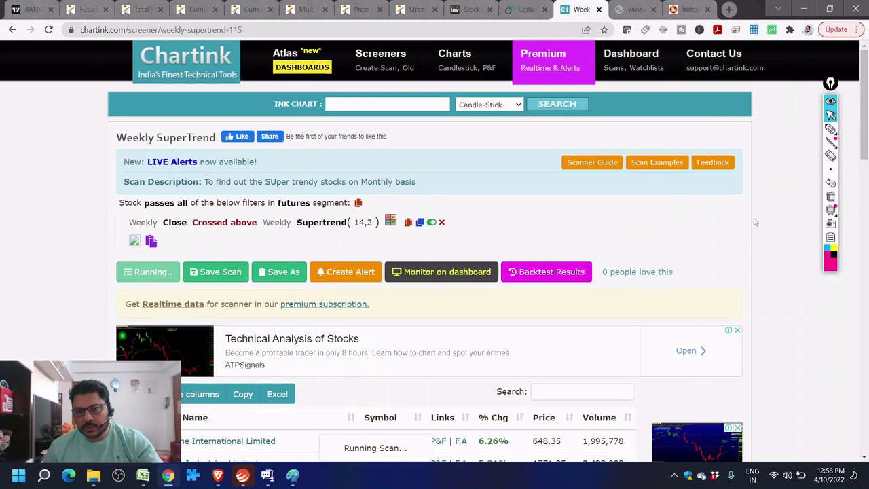
scroll(754, 221, down, 5)
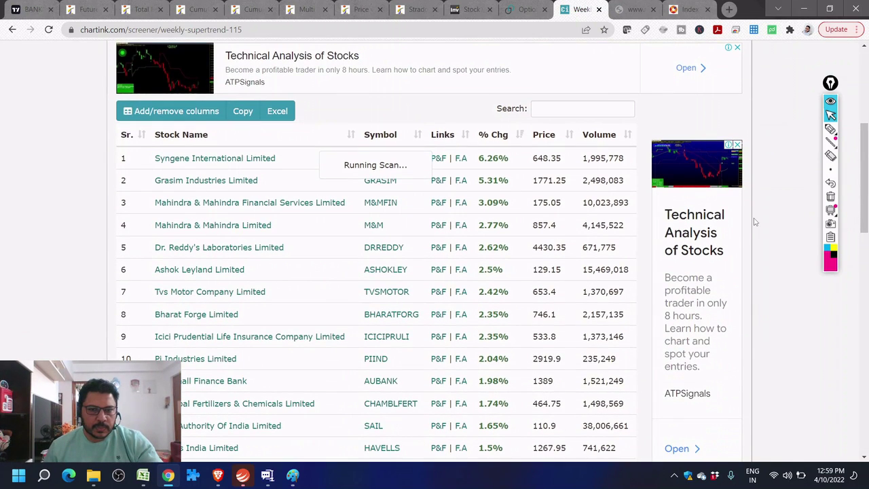
scroll(753, 222, up, 4)
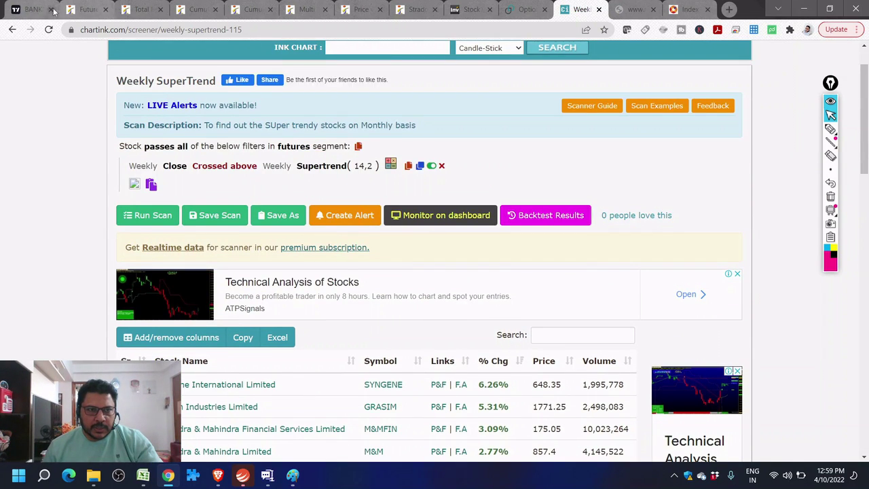
Step: Back on the Nifty Bank 3-minute chart, zoom into recent candles and select the yellow line near 37847
key(ctrl+1)
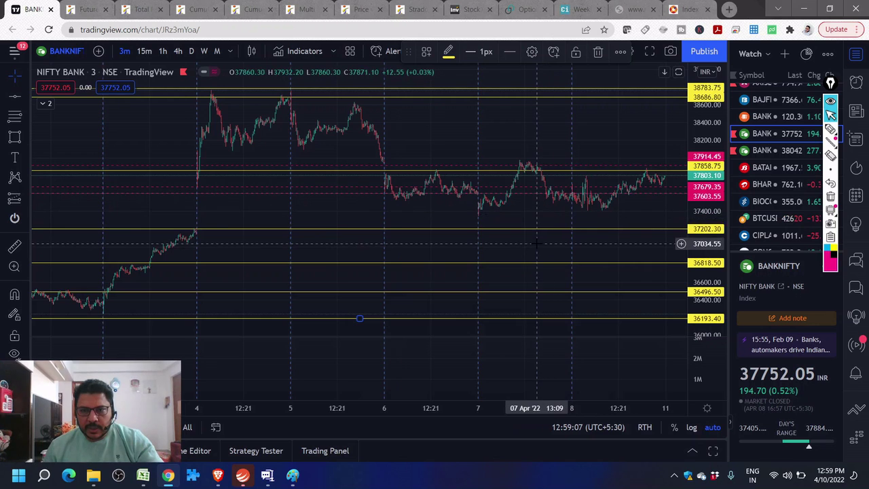
scroll(535, 243, up, 2)
scroll(535, 242, up, 1)
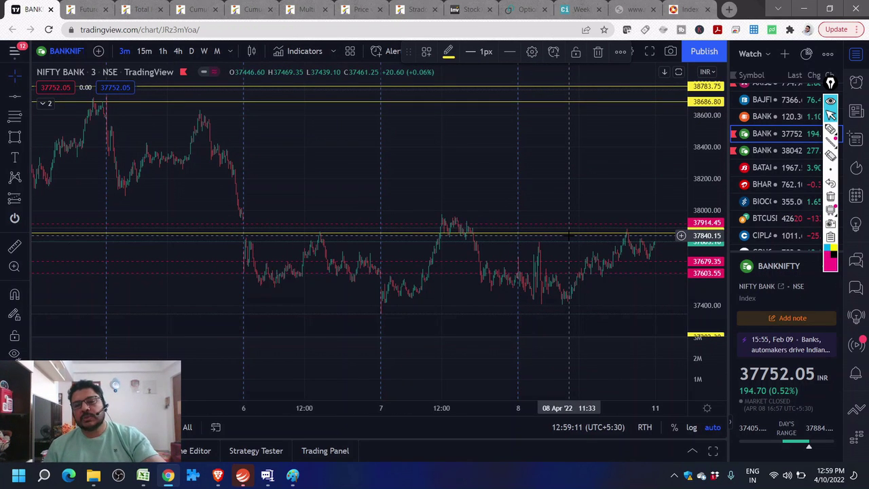
click(570, 237)
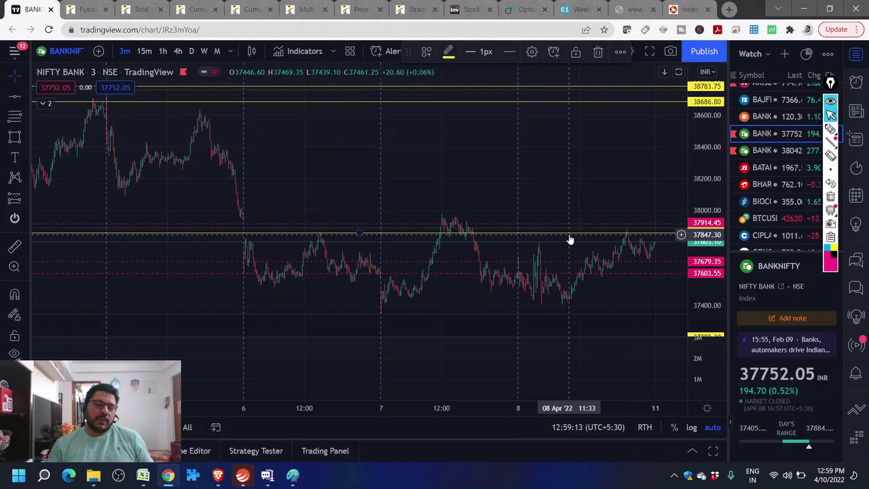